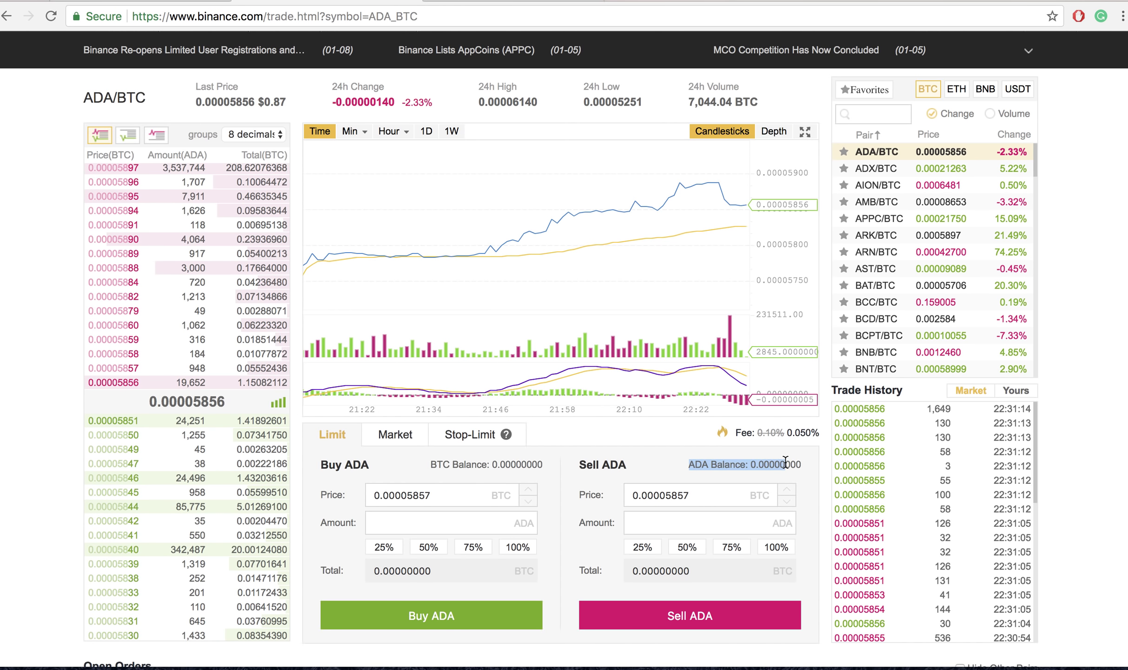
Step: Examine the ADA balance and the last price of the ADA/BTC pair
double_click(716, 464)
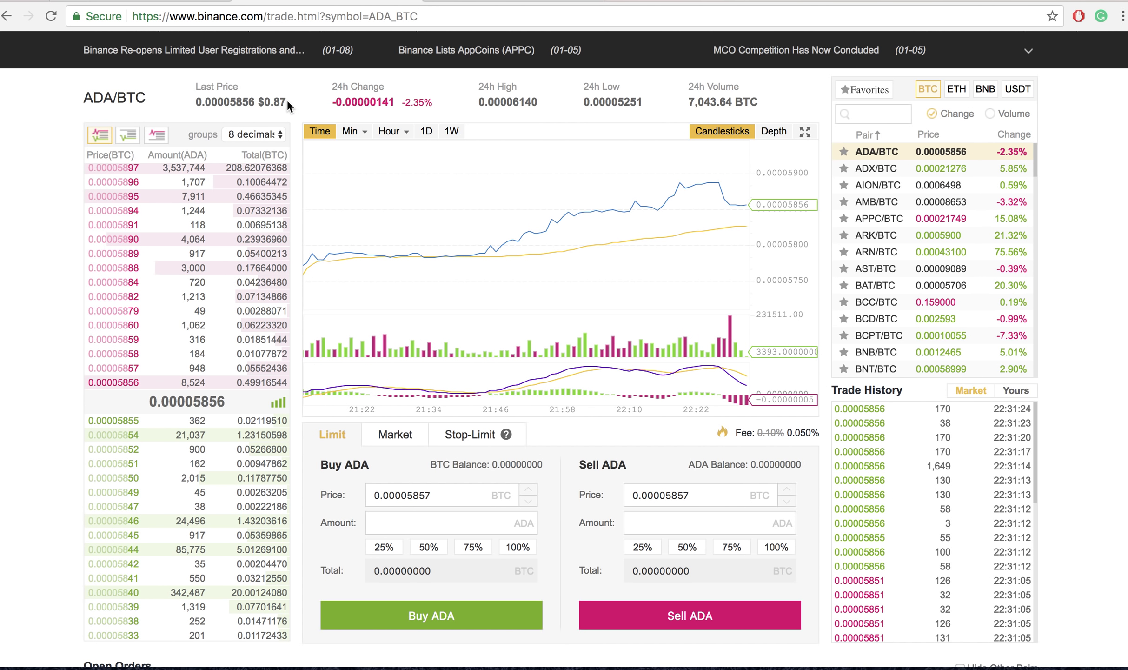
drag(287, 100, 197, 88)
click(198, 87)
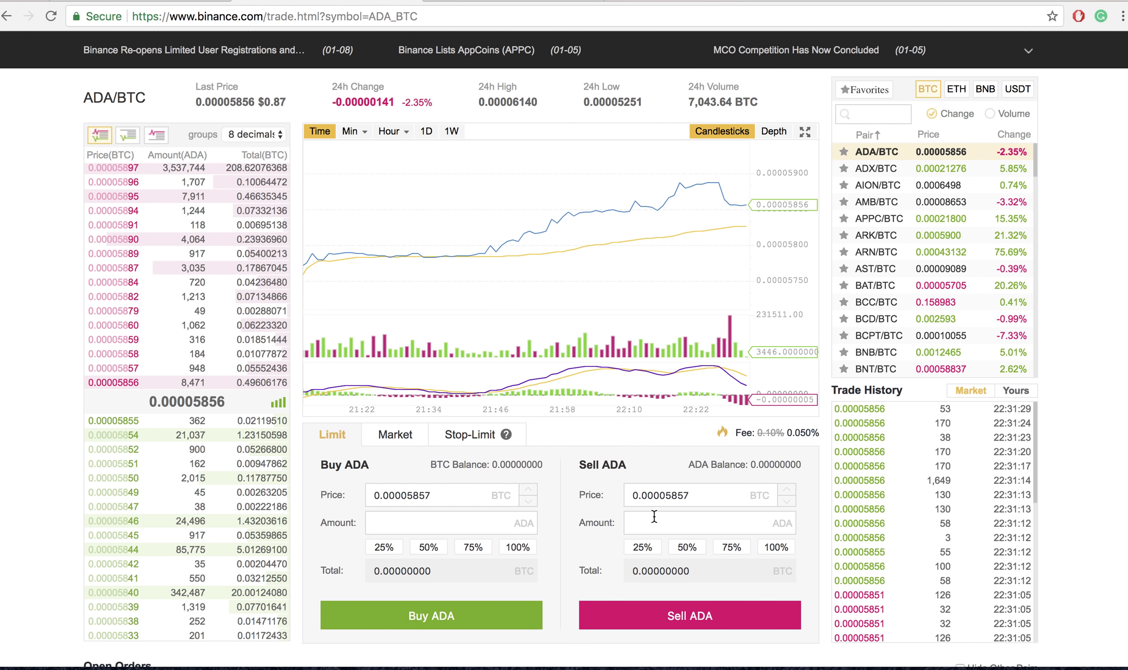
Step: Search the BTC pairs for LSK and open the LSK/BTC trading pair
click(877, 117)
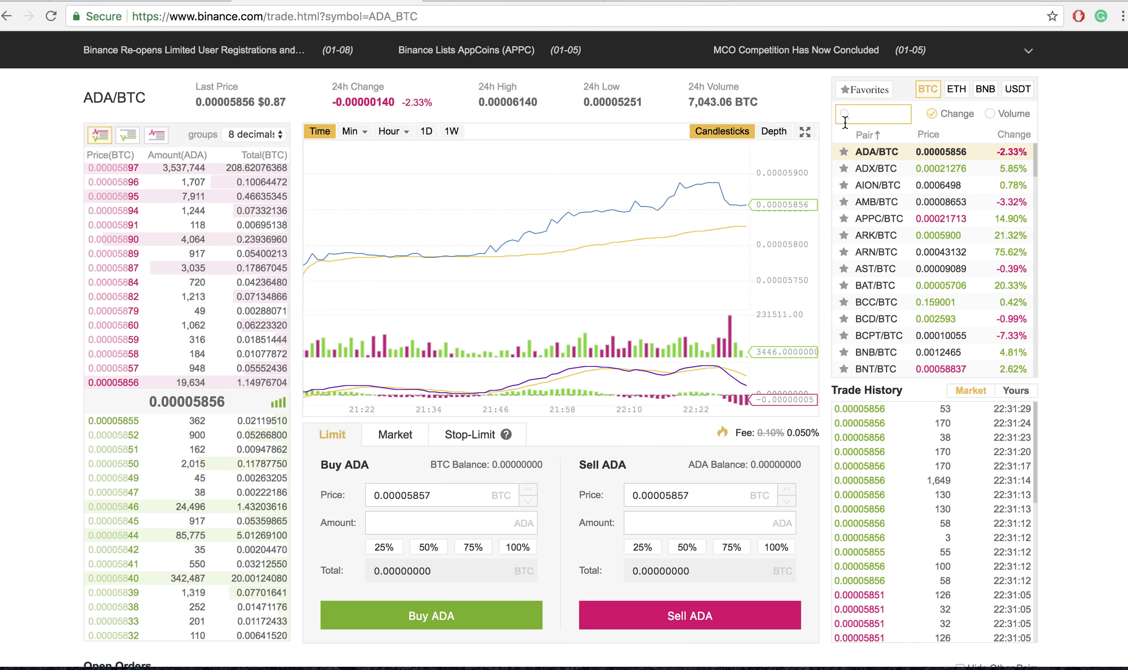
text(LSK)
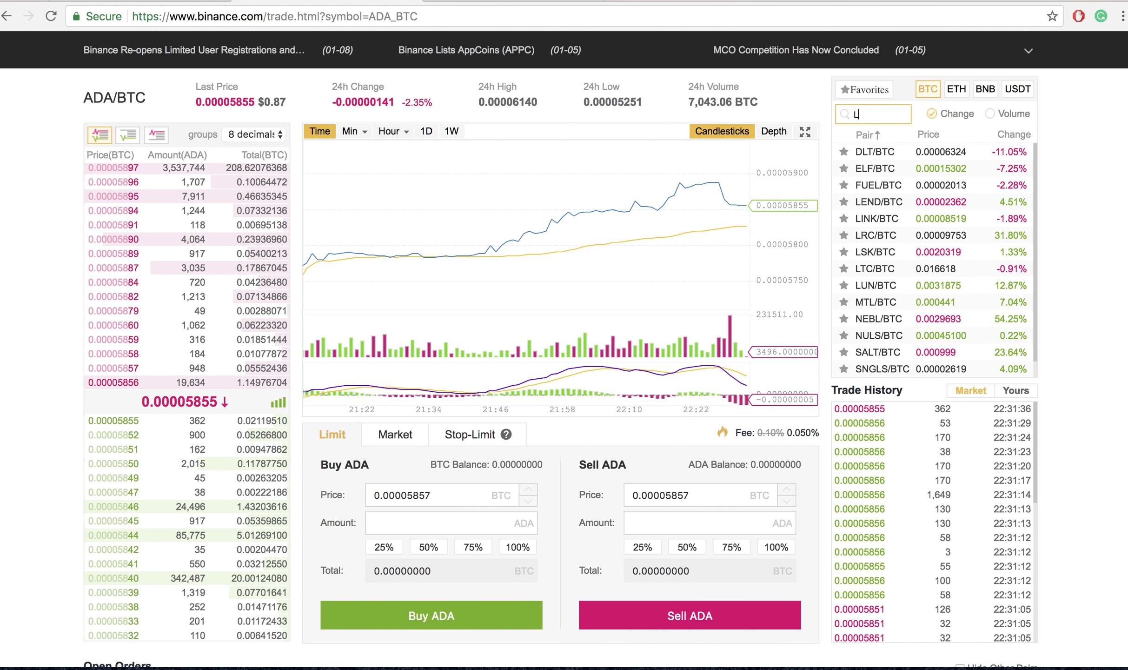
click(861, 162)
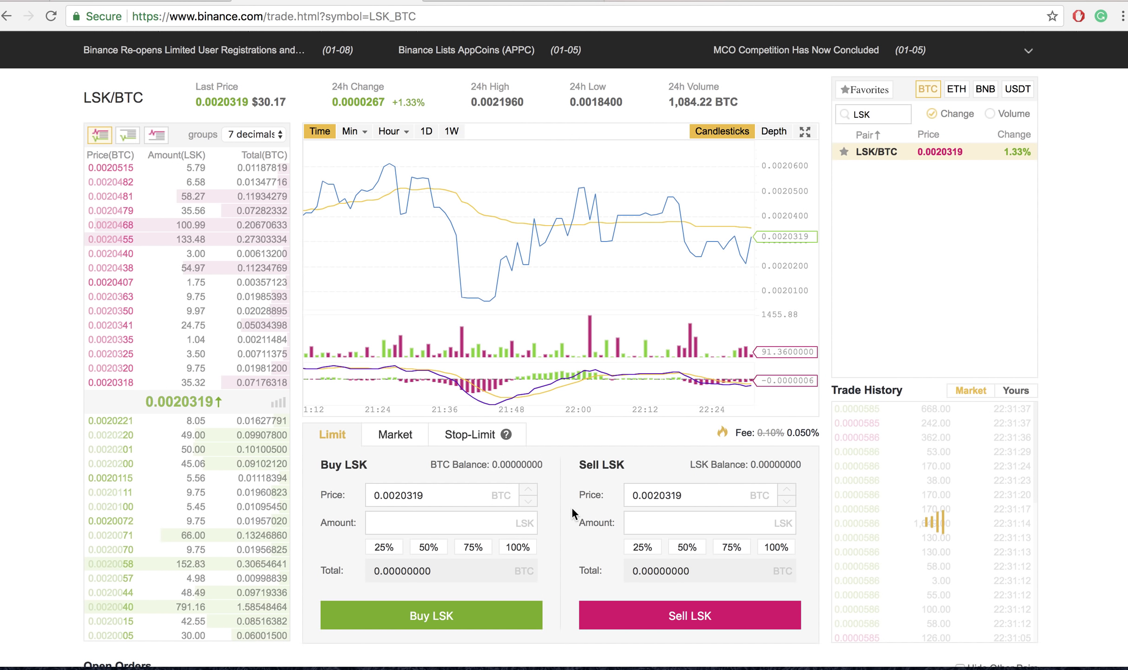
click(685, 521)
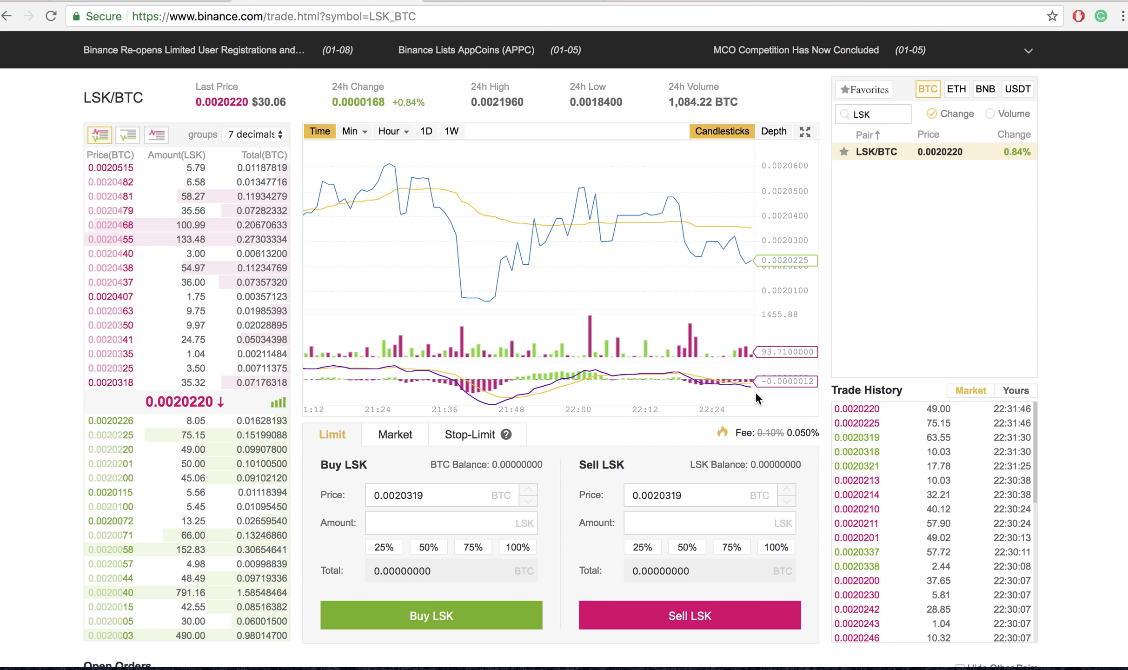
Step: Search the BTC pairs for LSK again and mark LSK/BTC as a favorite
scroll(756, 396, up, 2)
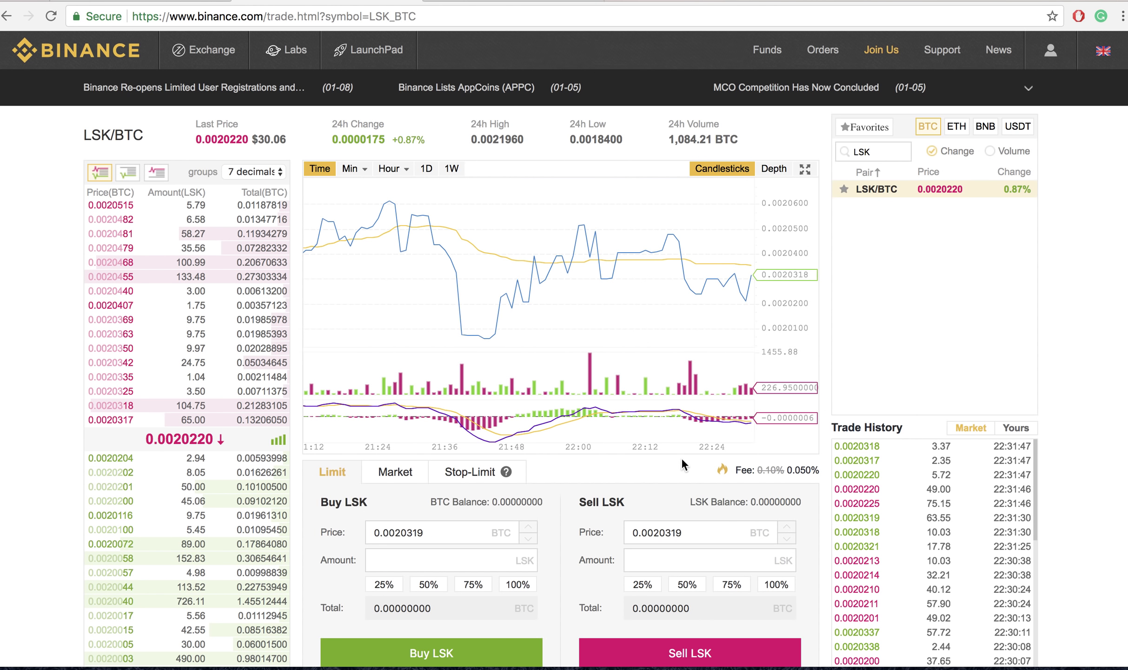
double_click(880, 147)
key(BackSpace)
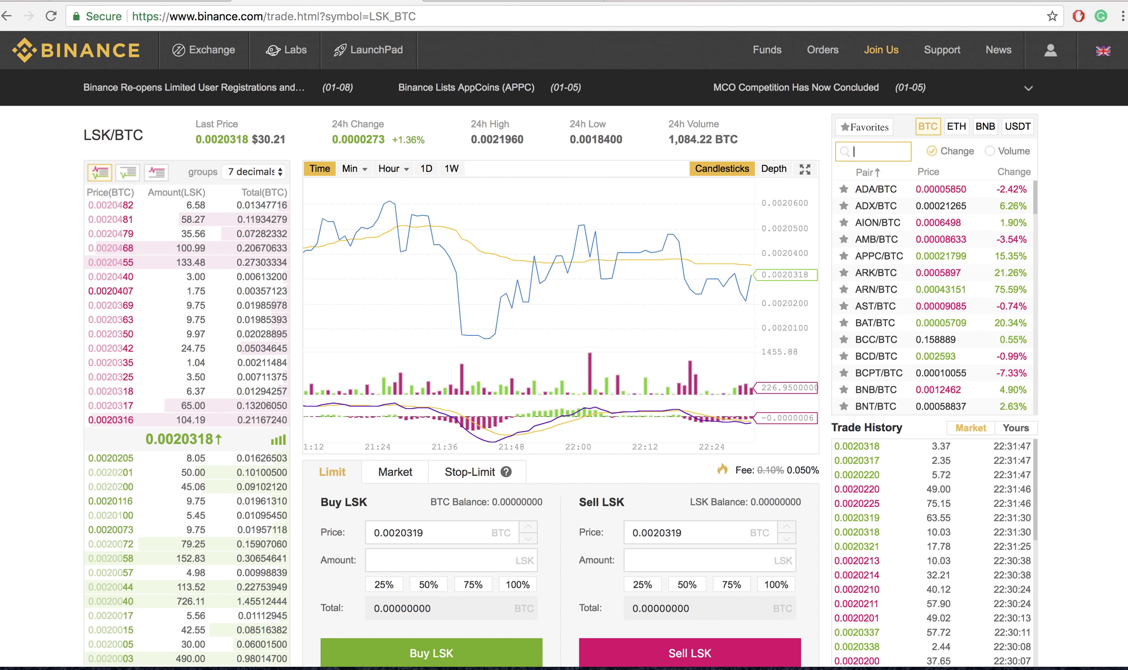
text(LS)
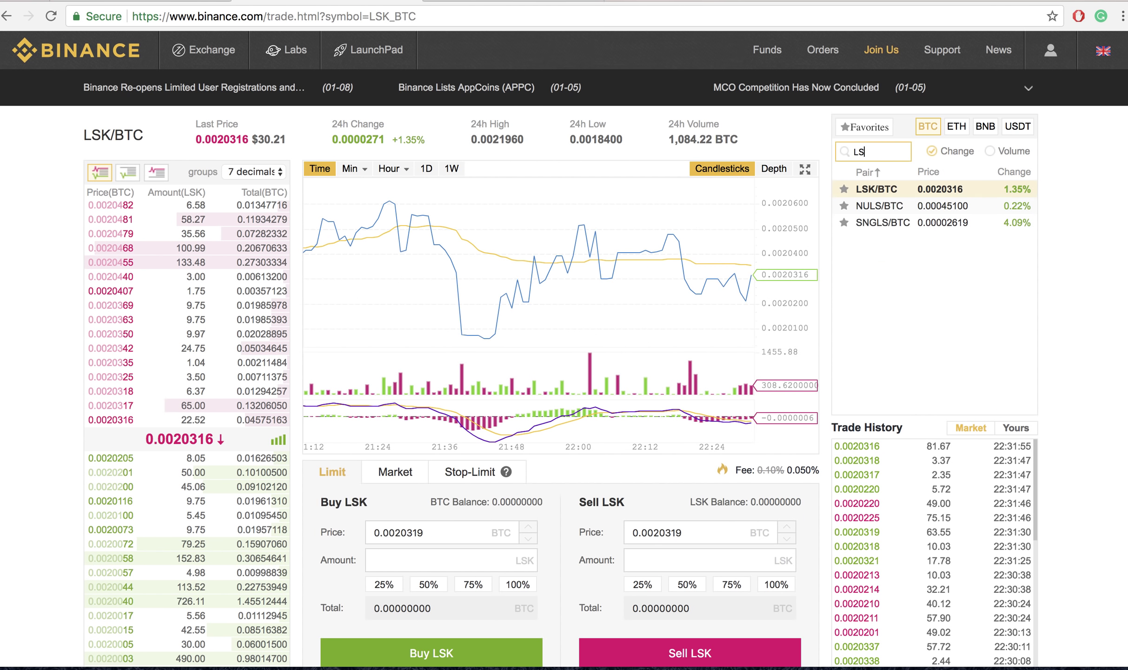
text(K)
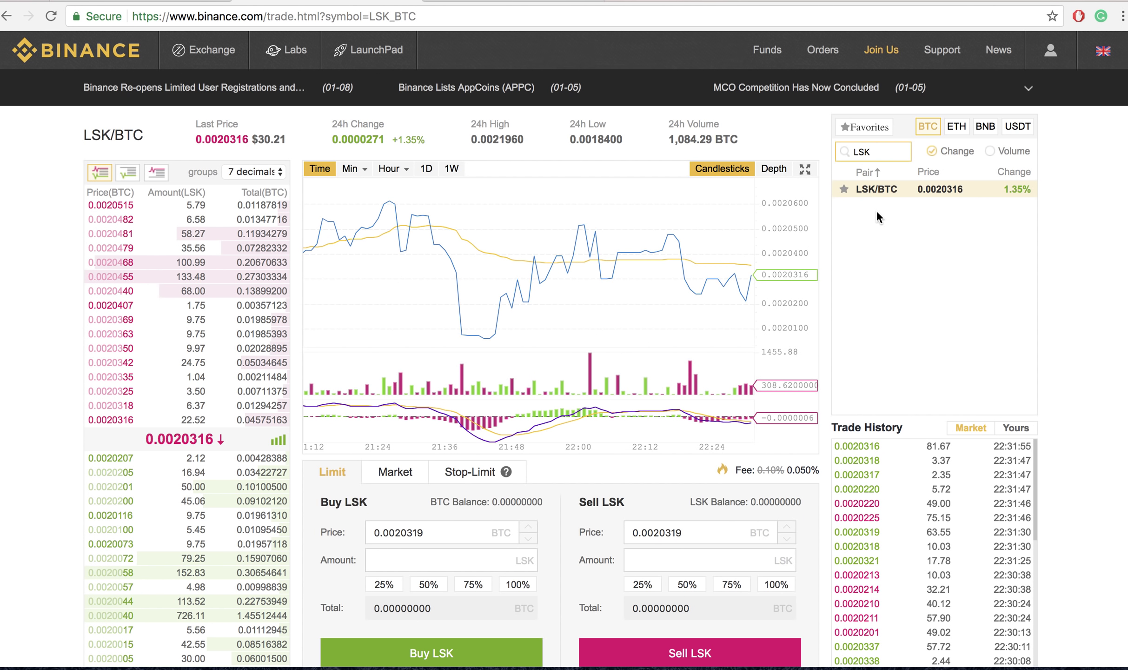
click(844, 189)
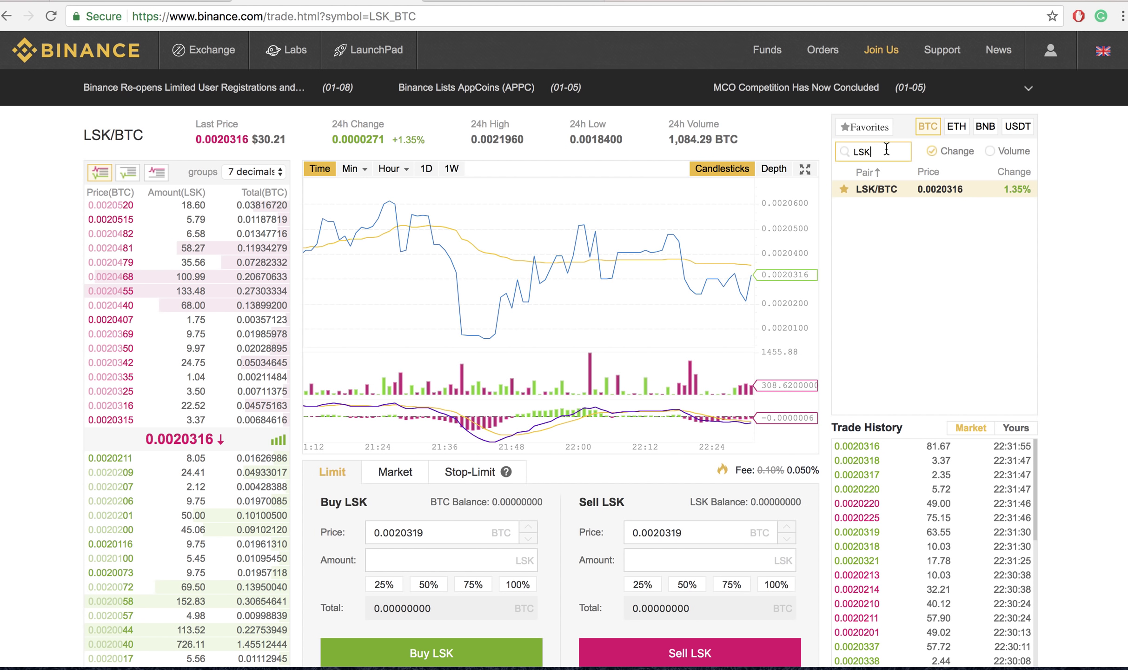
Step: Clear the pair search and remove LSK/BTC from the favorites list
key(BackSpace)
key(BackSpace)
key(BackSpace)
mouse_move(211, 44)
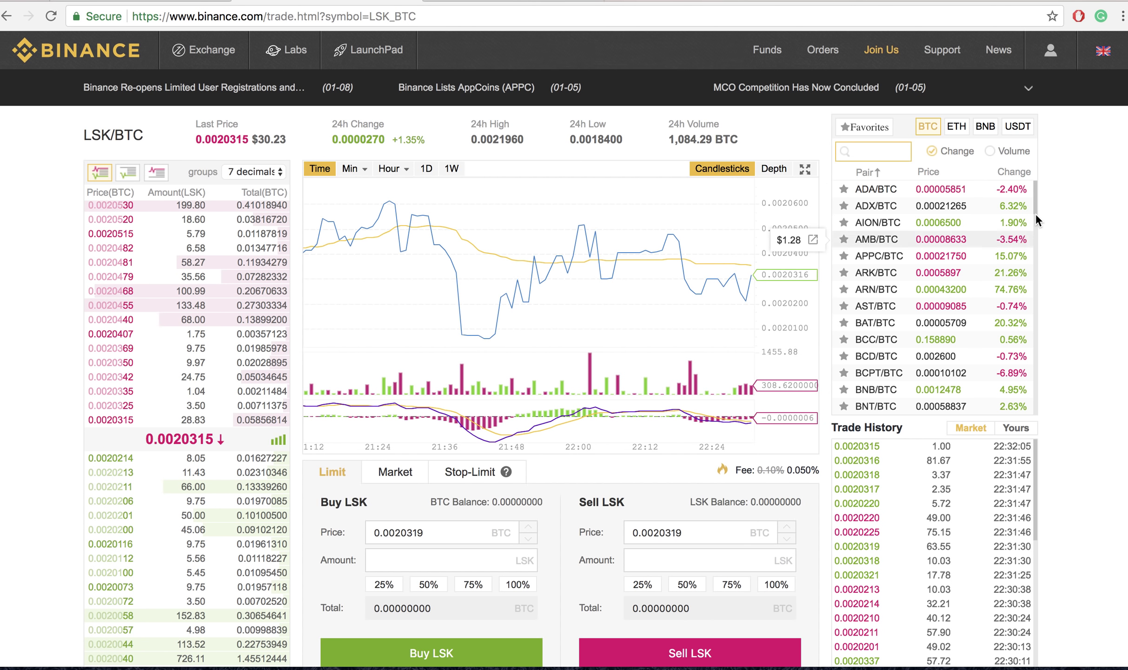
click(861, 124)
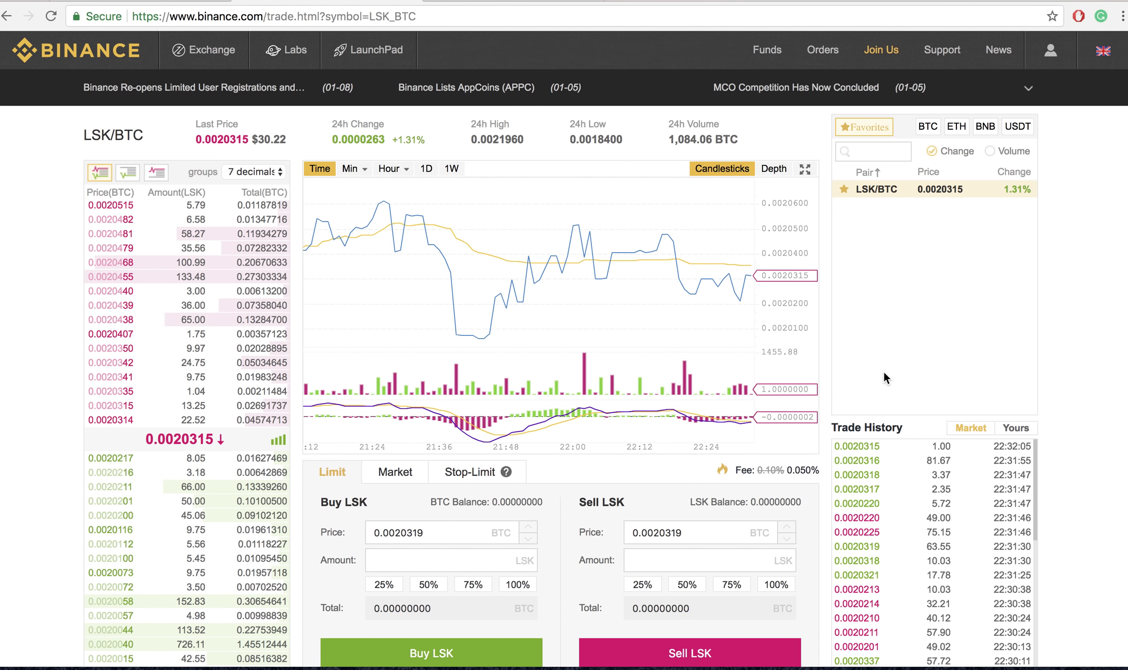
click(845, 190)
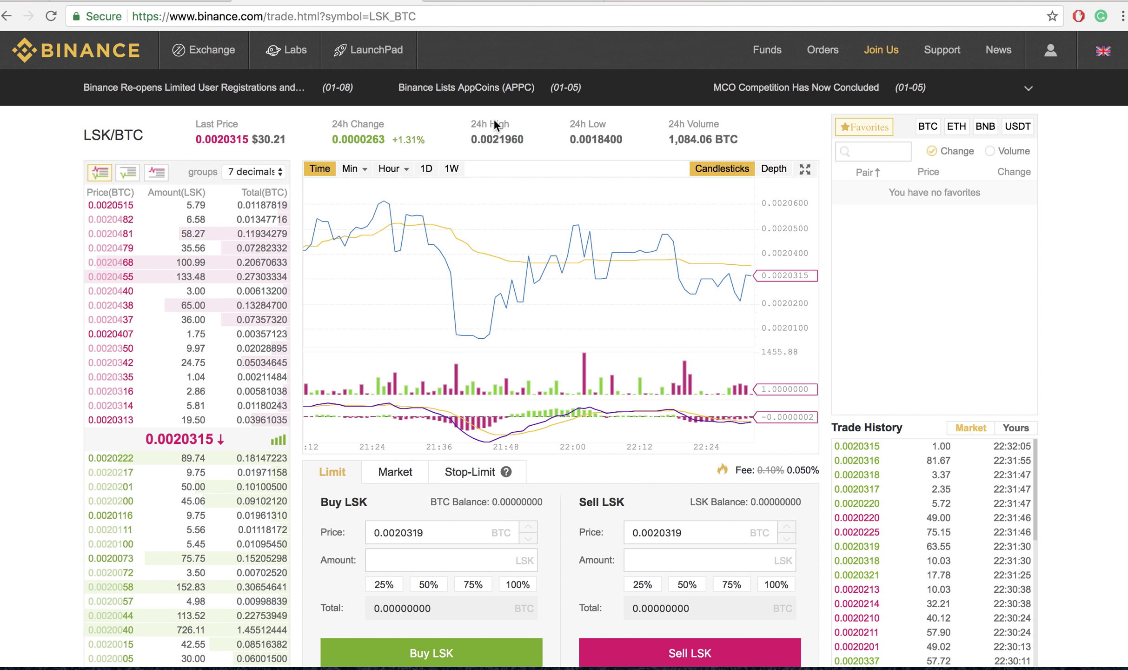
Step: Open the Deposits & Withdrawals page and stop hiding small assets to look through the full coin list
mouse_move(762, 67)
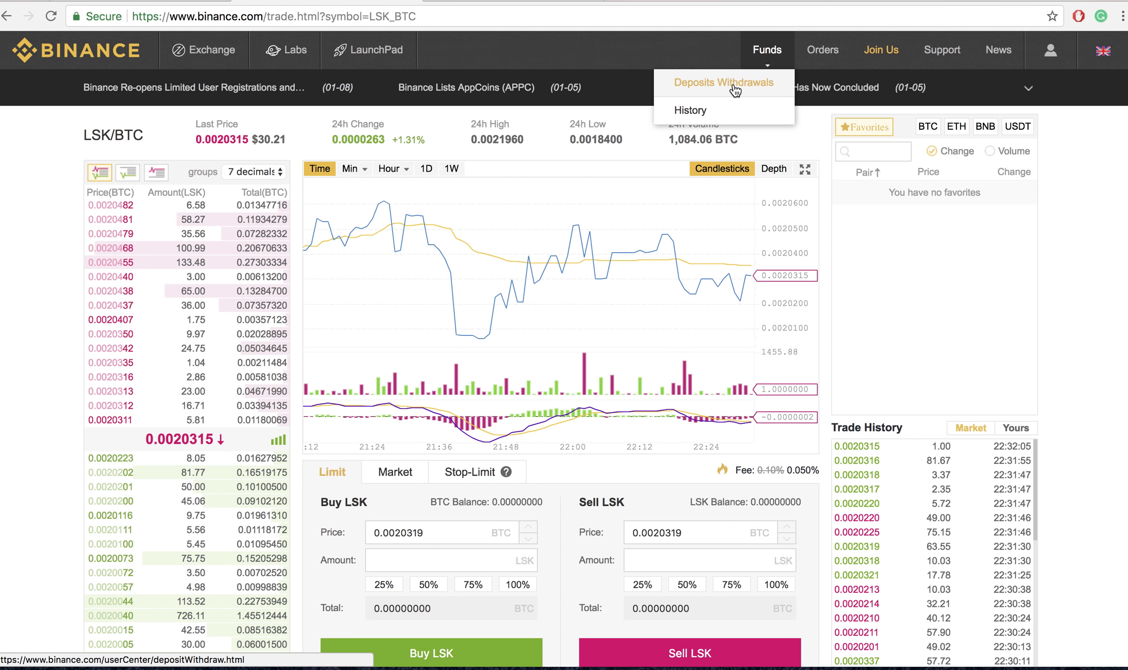
click(693, 88)
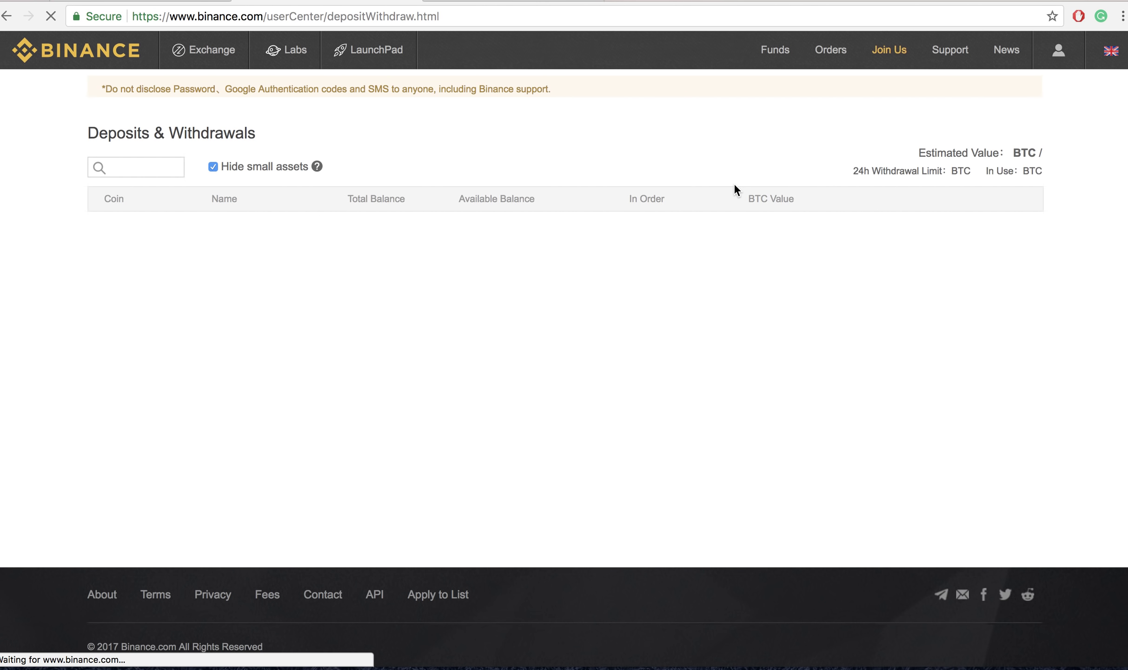
click(275, 168)
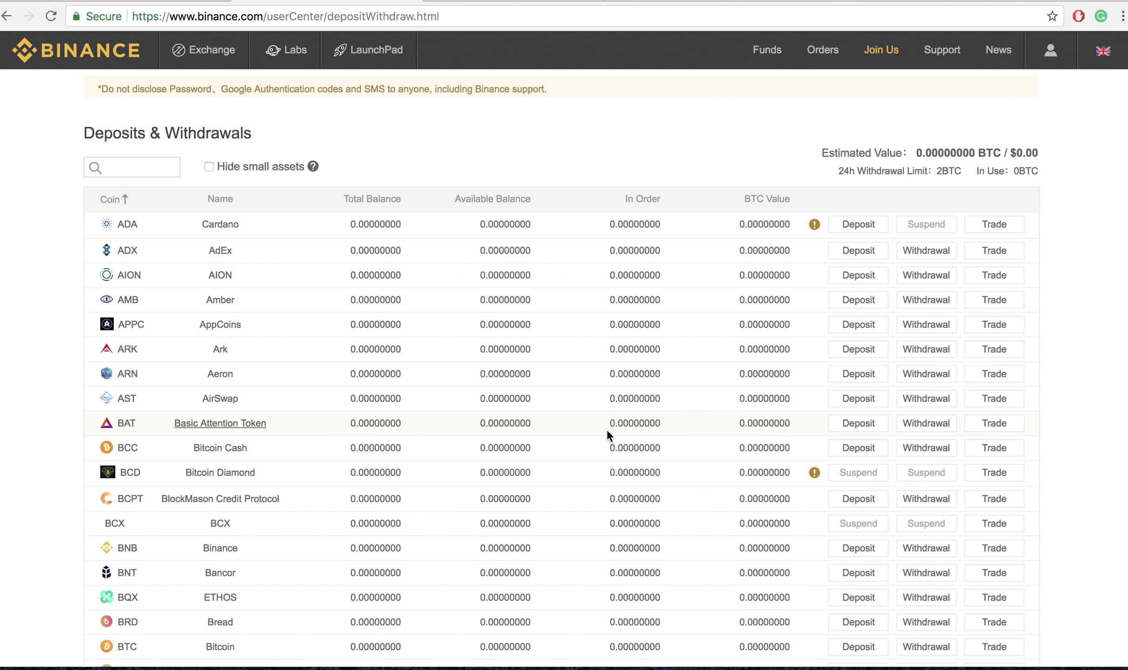
scroll(608, 430, down, 20)
scroll(608, 431, down, 15)
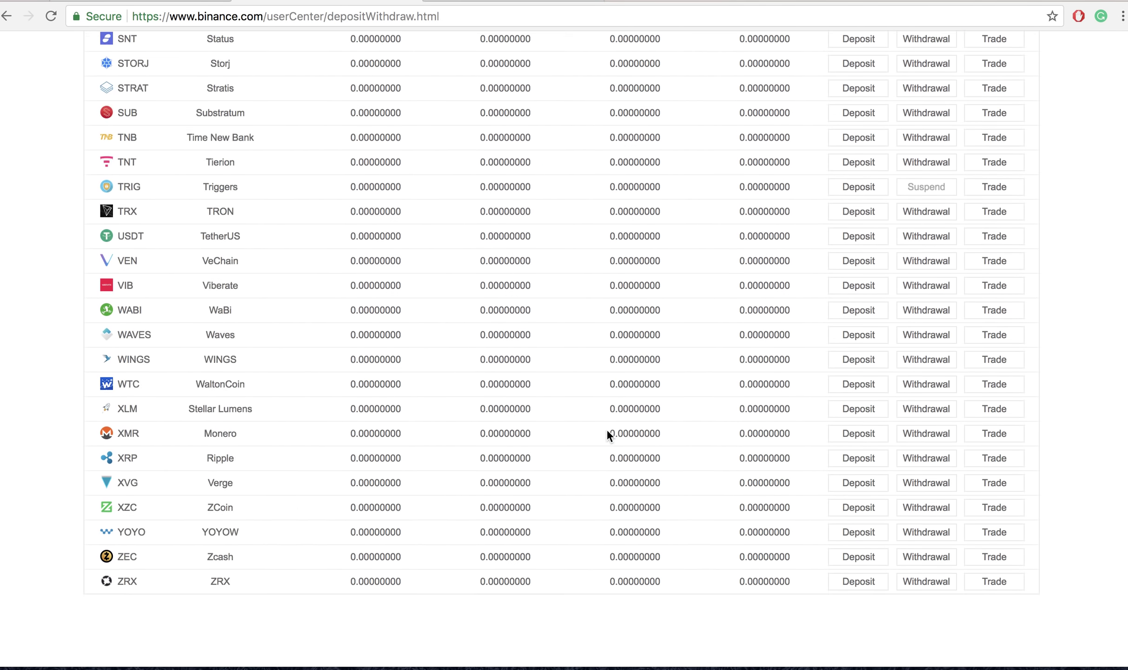
scroll(607, 431, up, 20)
scroll(606, 429, up, 15)
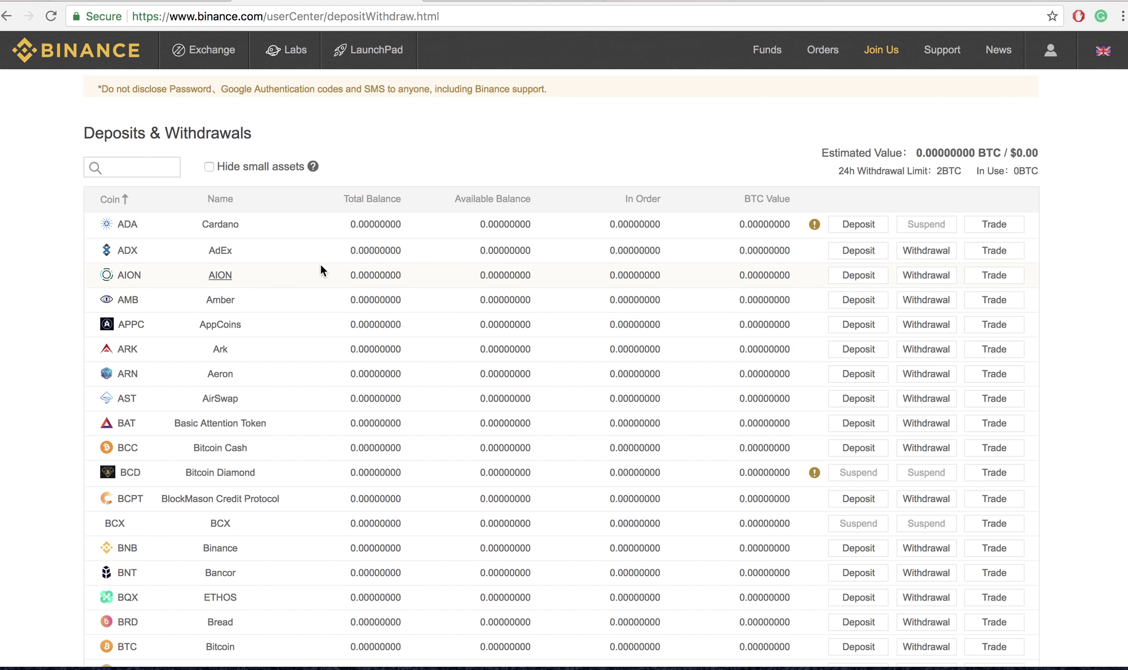
Step: Switch the hiding of small assets on, off and on again in the coin list
click(209, 168)
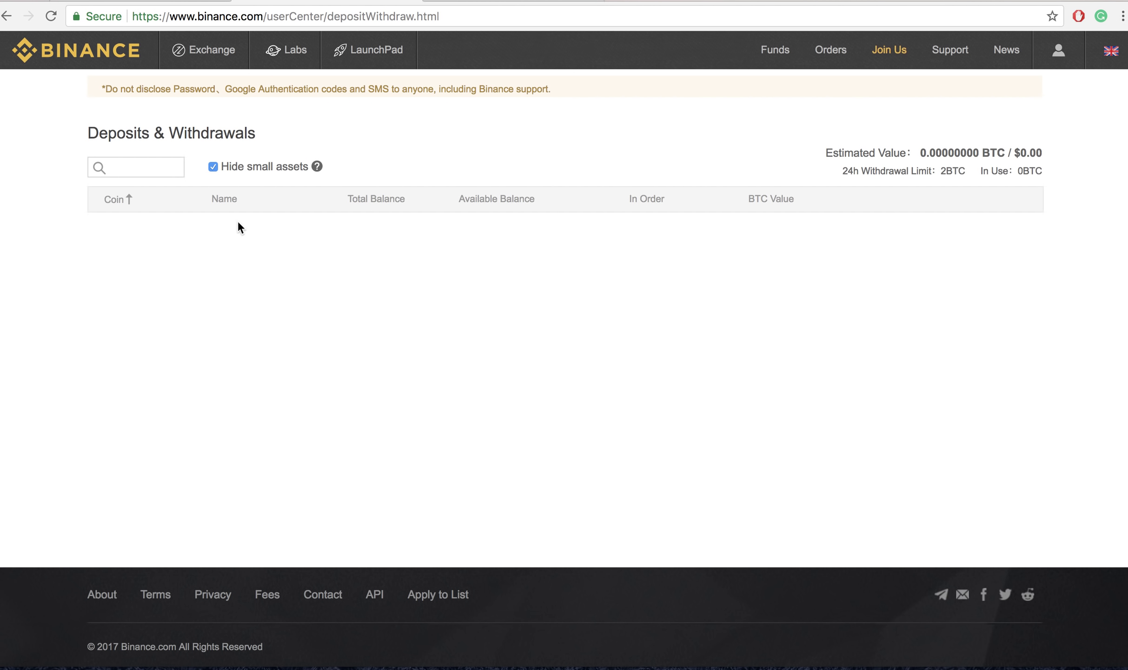
click(213, 166)
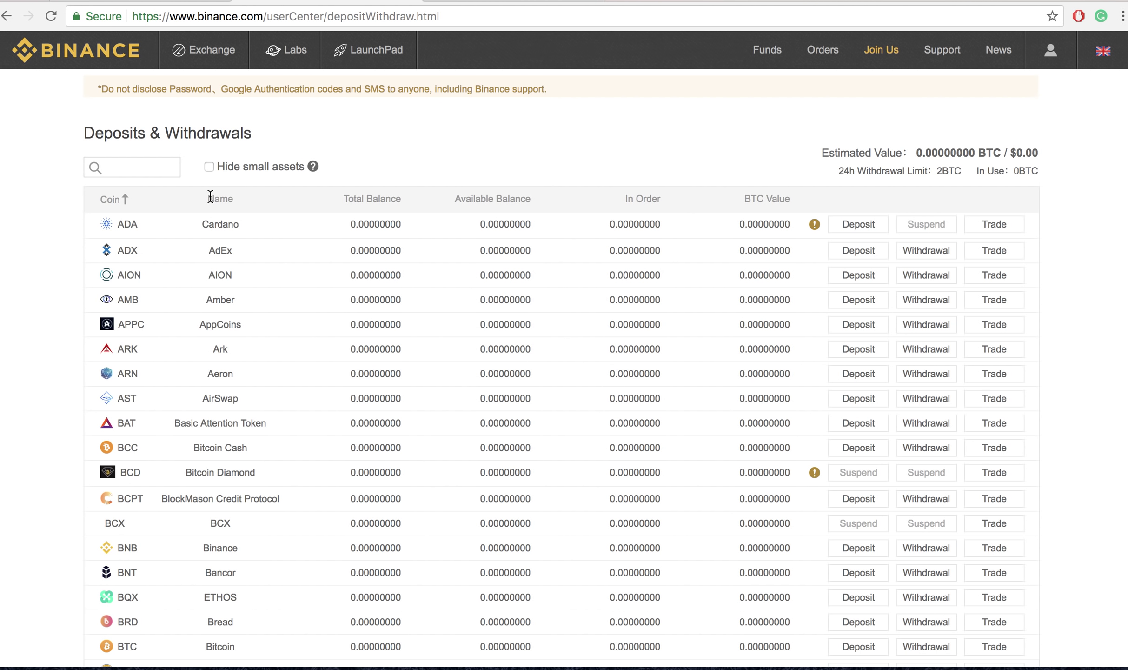
click(209, 167)
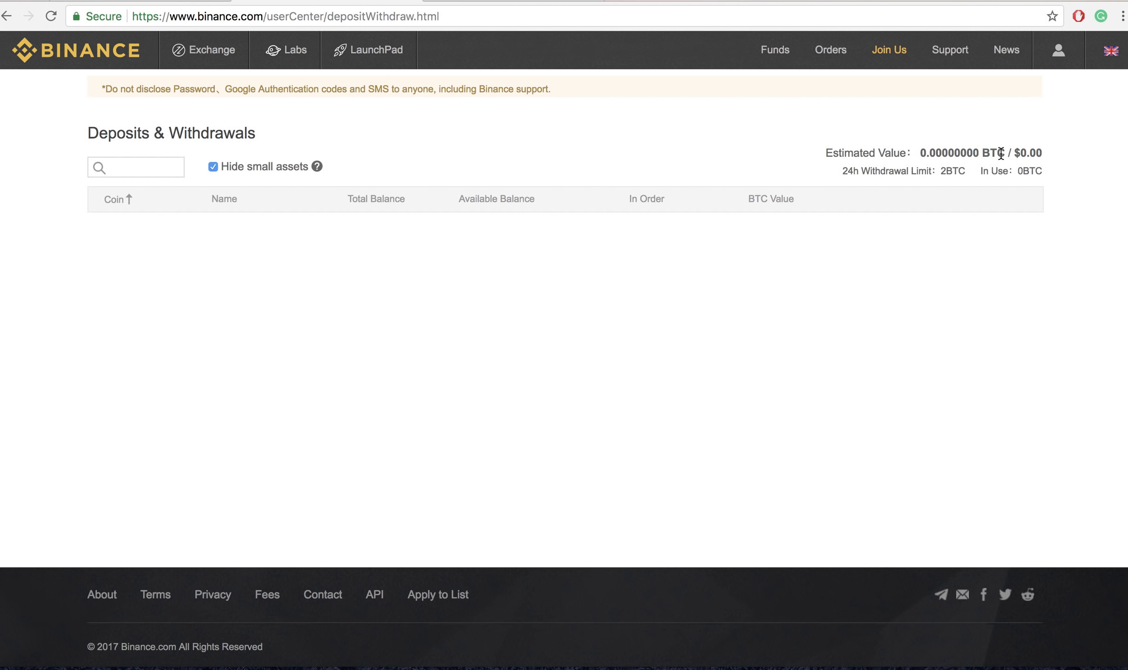
Step: Examine the account's estimated value in BTC and in dollars
drag(1005, 156, 915, 157)
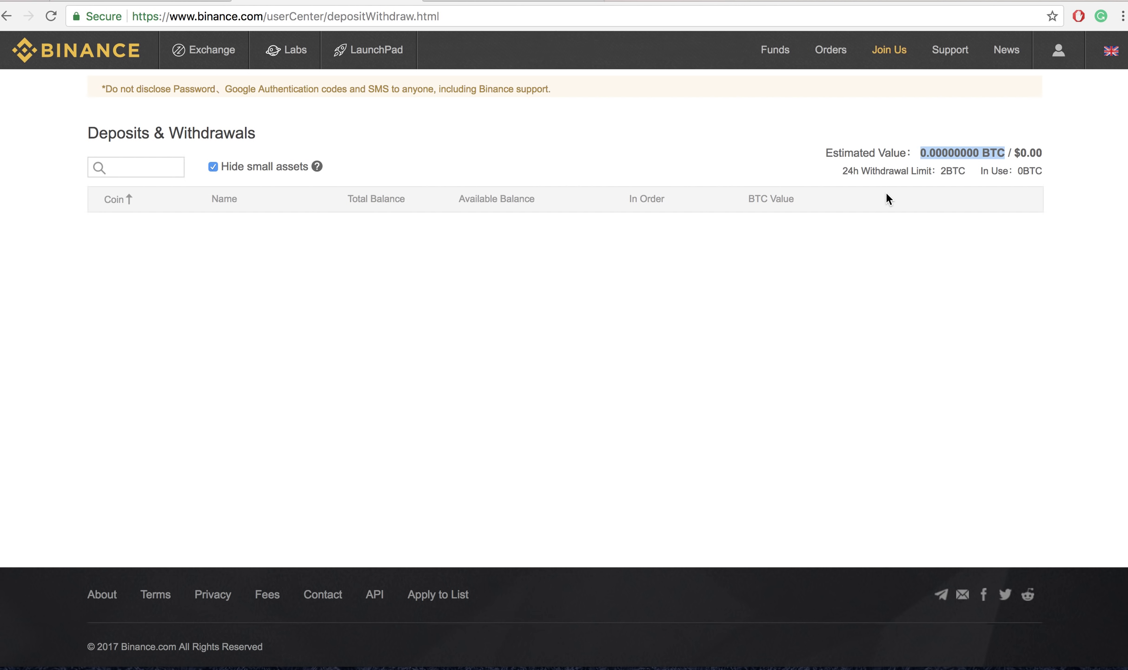
drag(1011, 153, 1044, 153)
click(1037, 156)
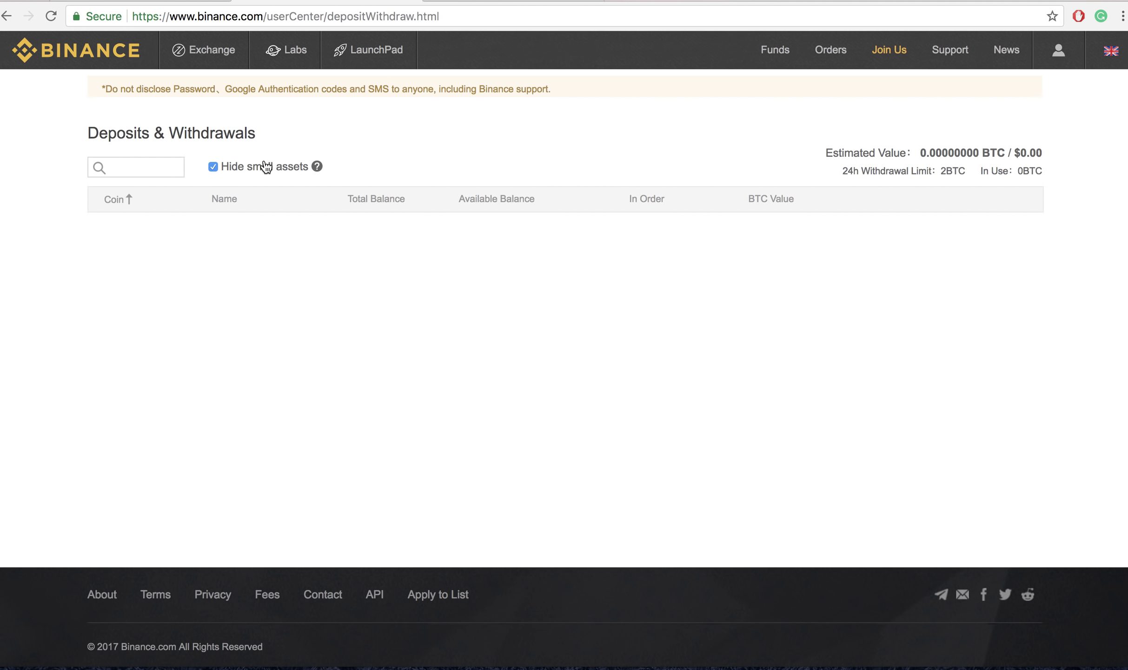
Step: Show the small assets in the coin list and open the deposit details for Bitcoin Cash (BCC)
click(213, 166)
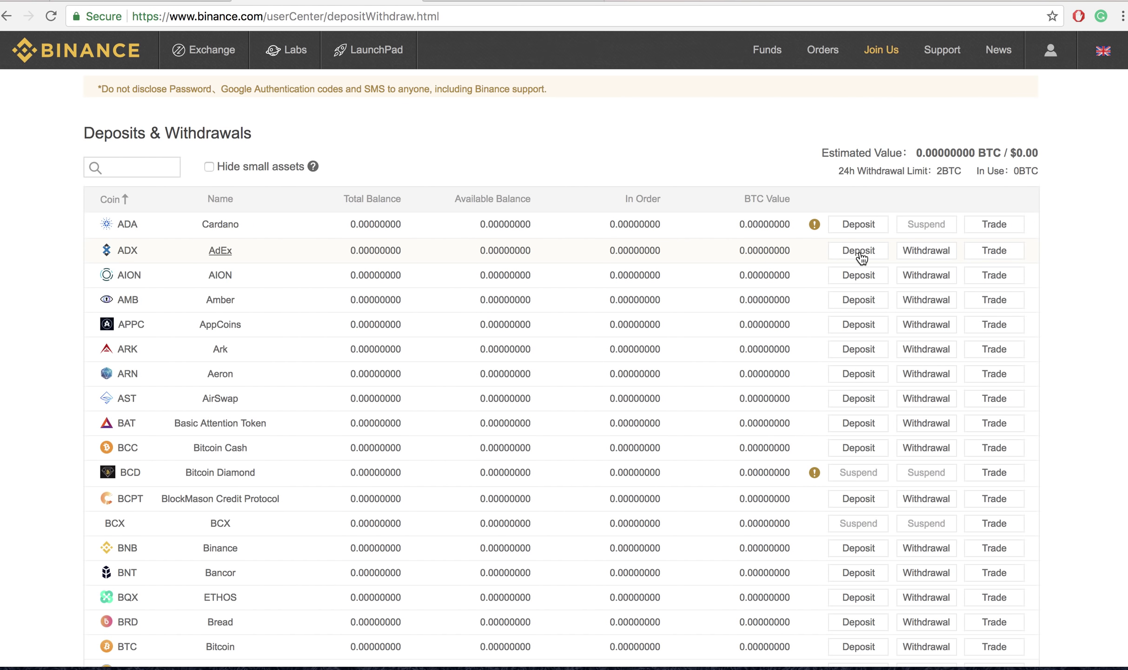
scroll(147, 395, down, 1)
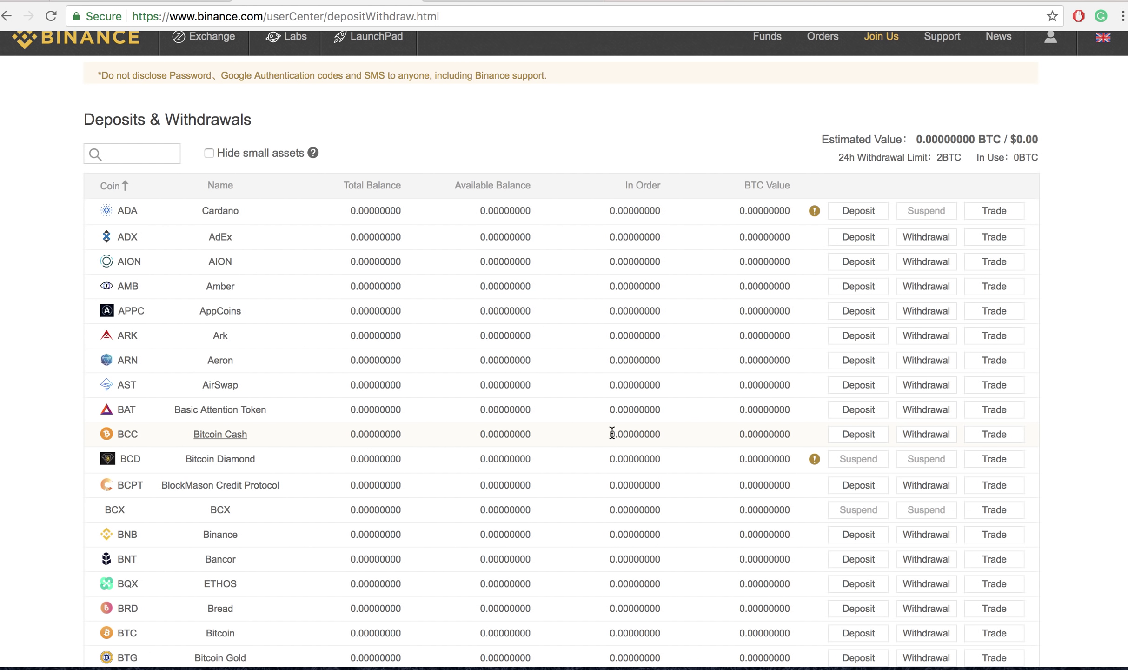
click(859, 434)
scroll(730, 421, down, 3)
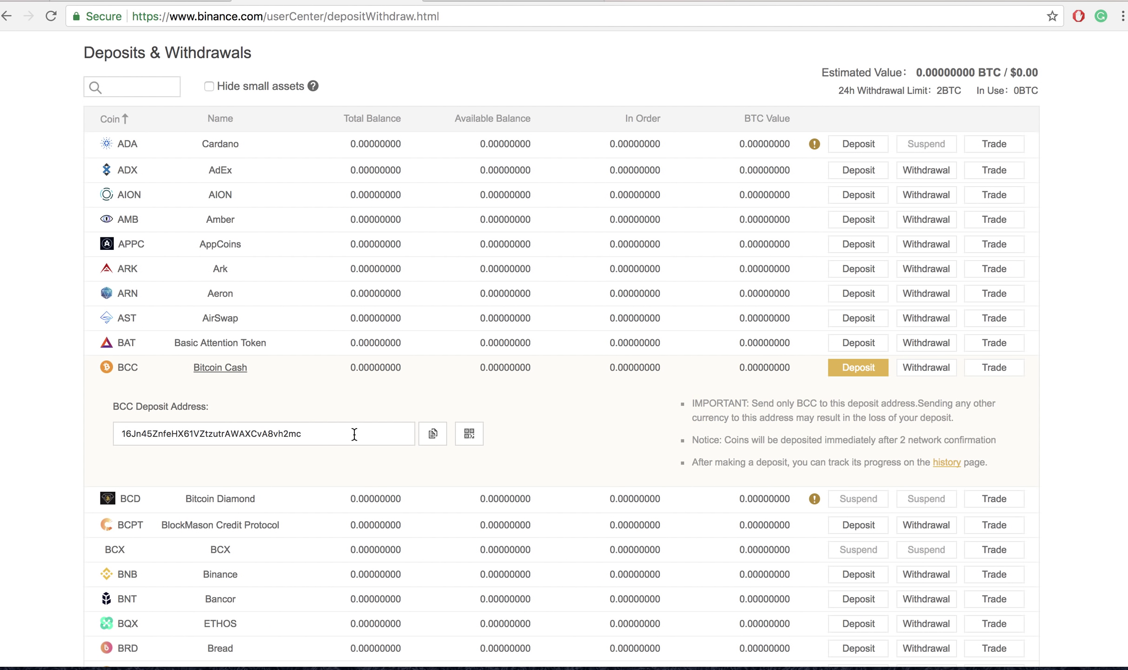
Step: Copy the BCC deposit address from the Bitcoin Cash deposit details
drag(352, 434, 114, 424)
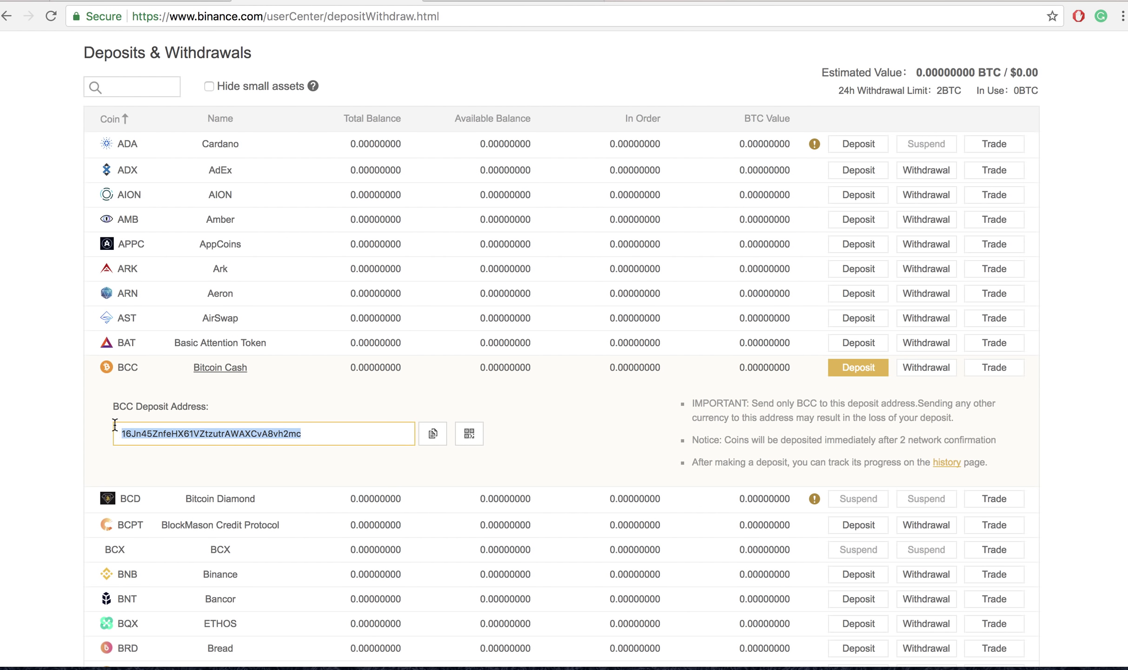
click(135, 423)
click(449, 431)
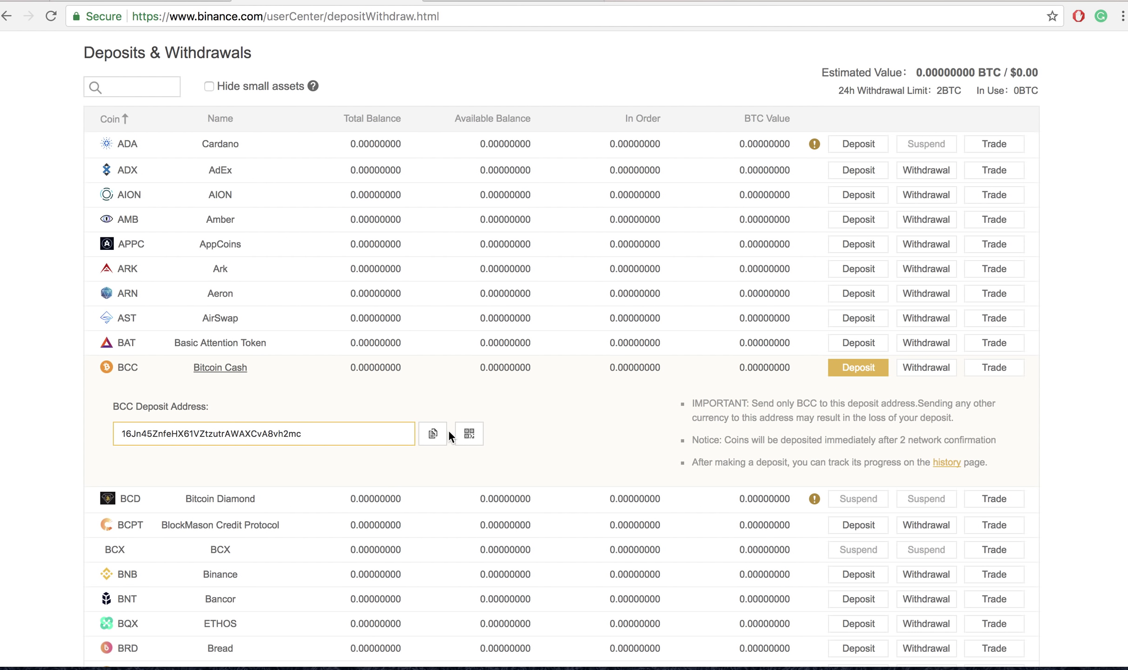
click(439, 433)
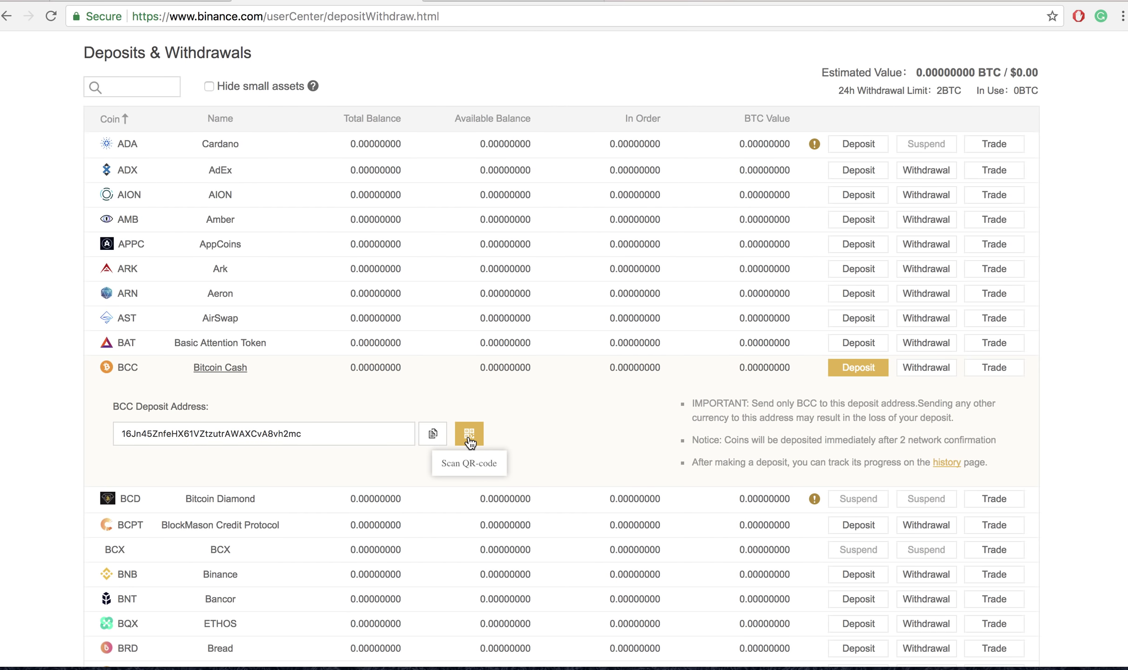
Step: View the QR code of the BCC deposit address, and close it together with the Bitcoin Cash deposit details
click(469, 437)
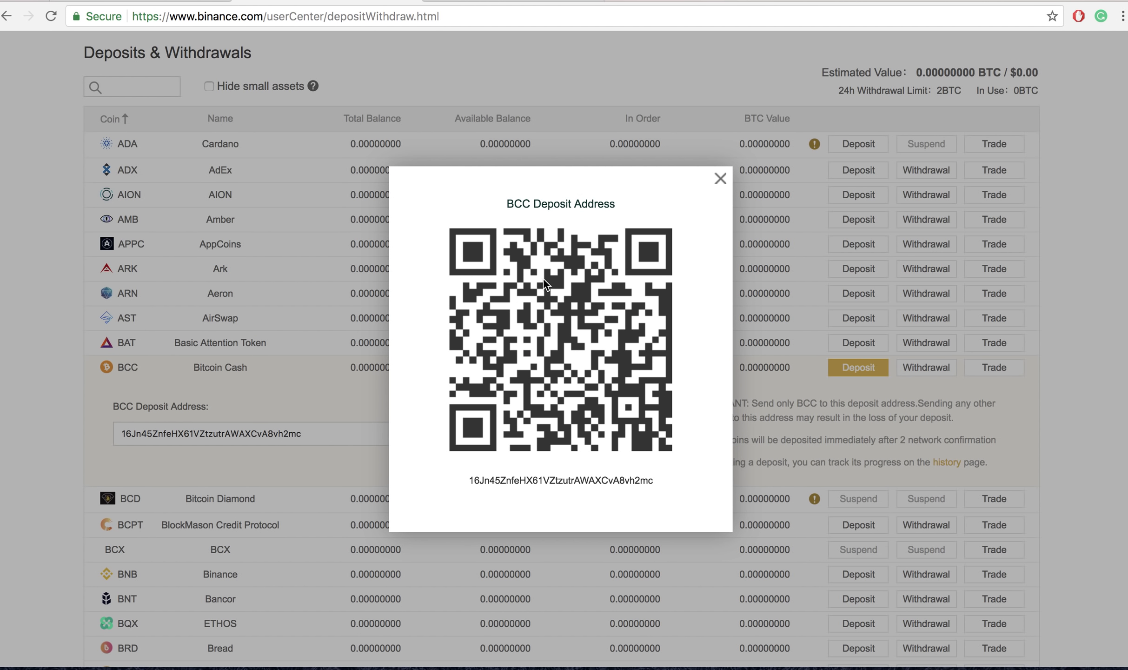
click(721, 180)
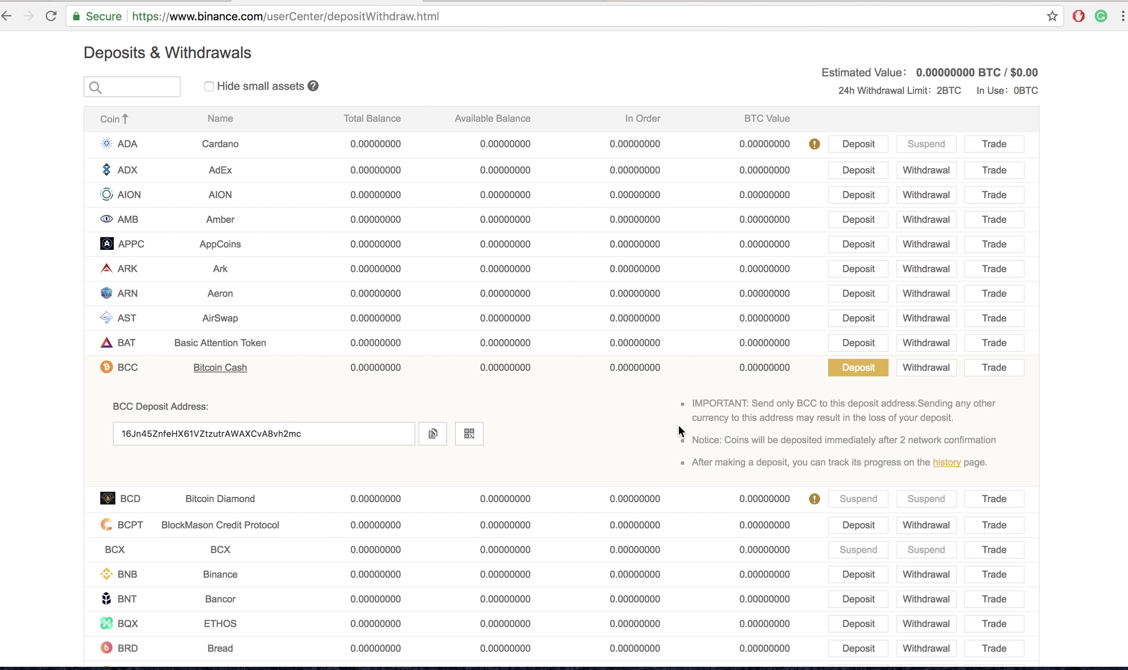
click(878, 370)
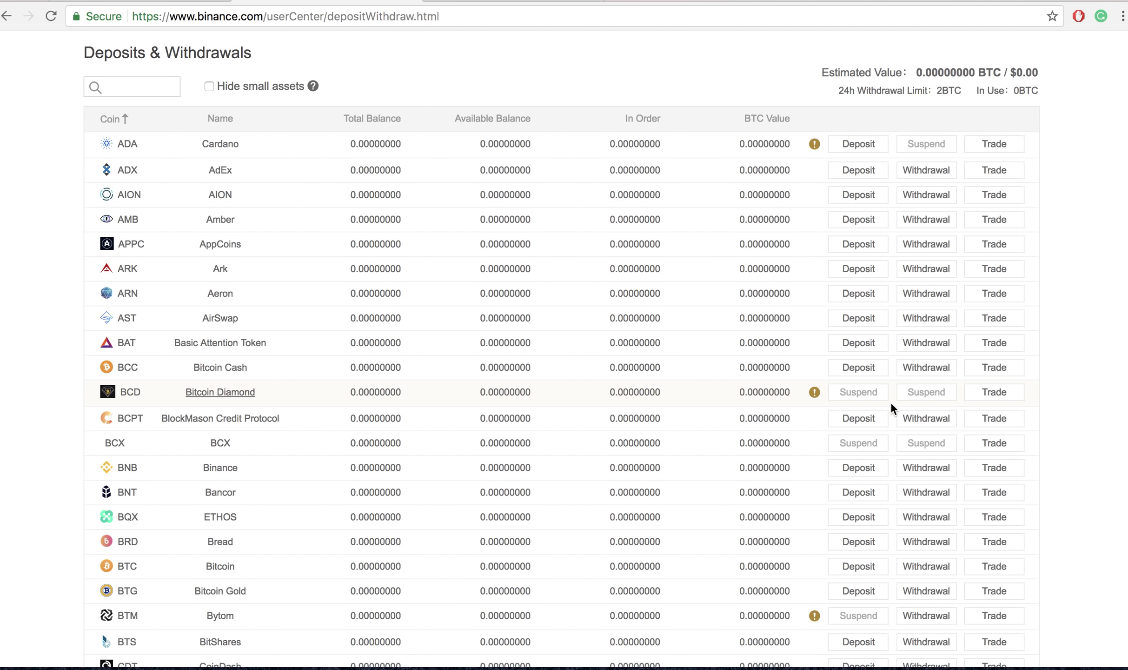
Step: Start a Bitcoin Cash withdrawal and choose Google Authentication as the 2FA method
click(935, 367)
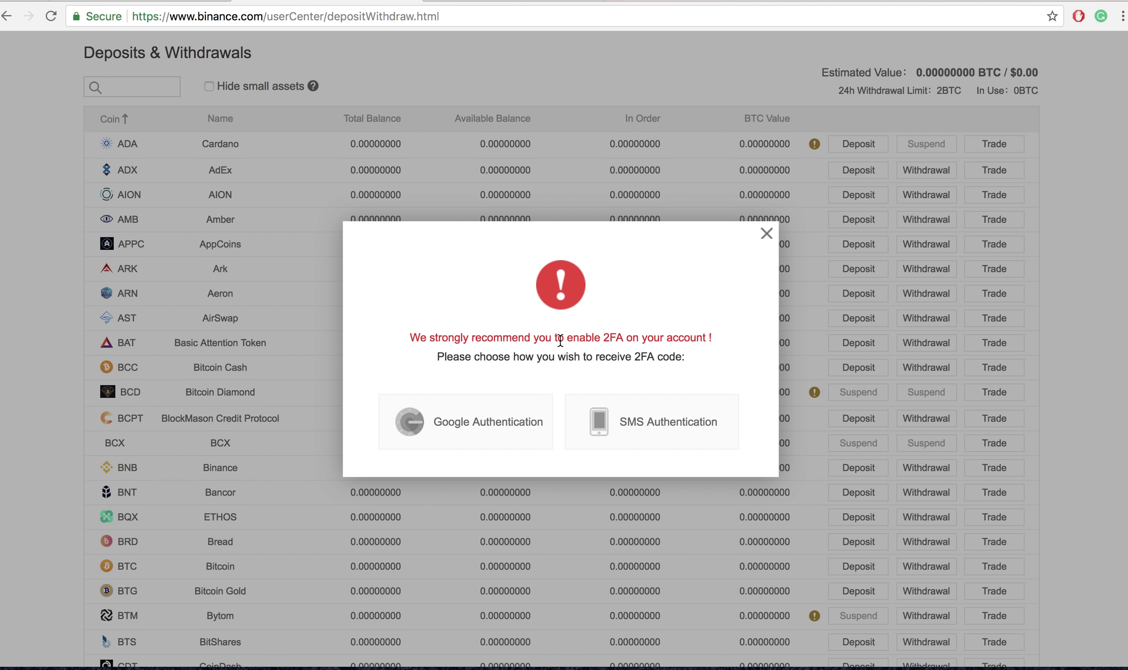
click(531, 430)
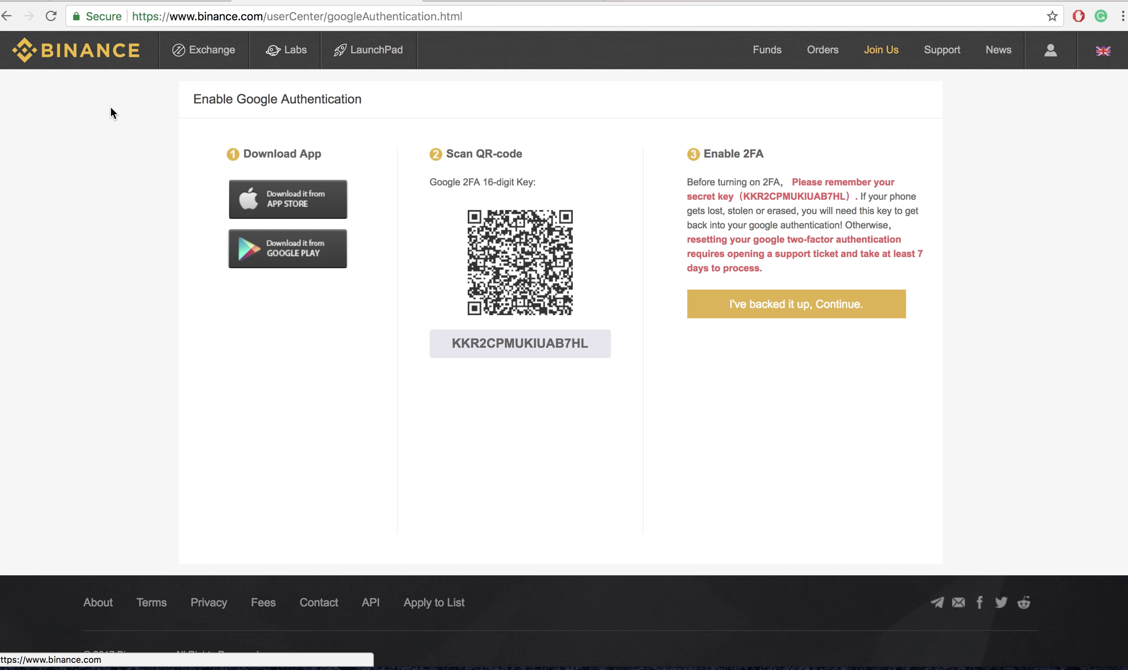
click(757, 303)
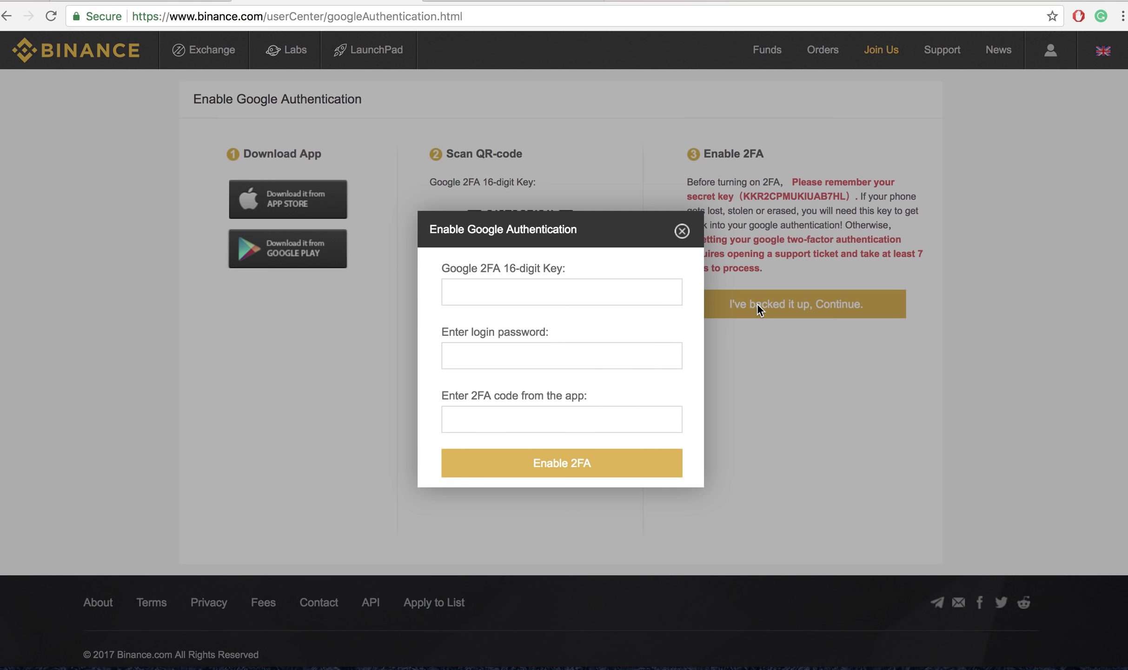
click(541, 290)
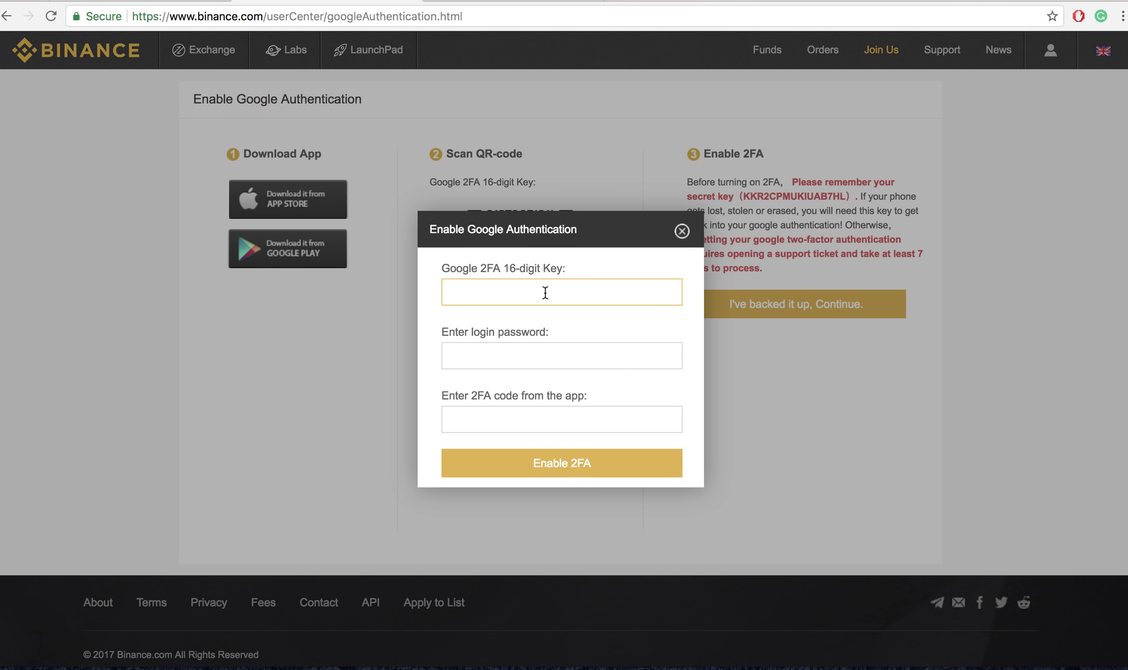
click(682, 231)
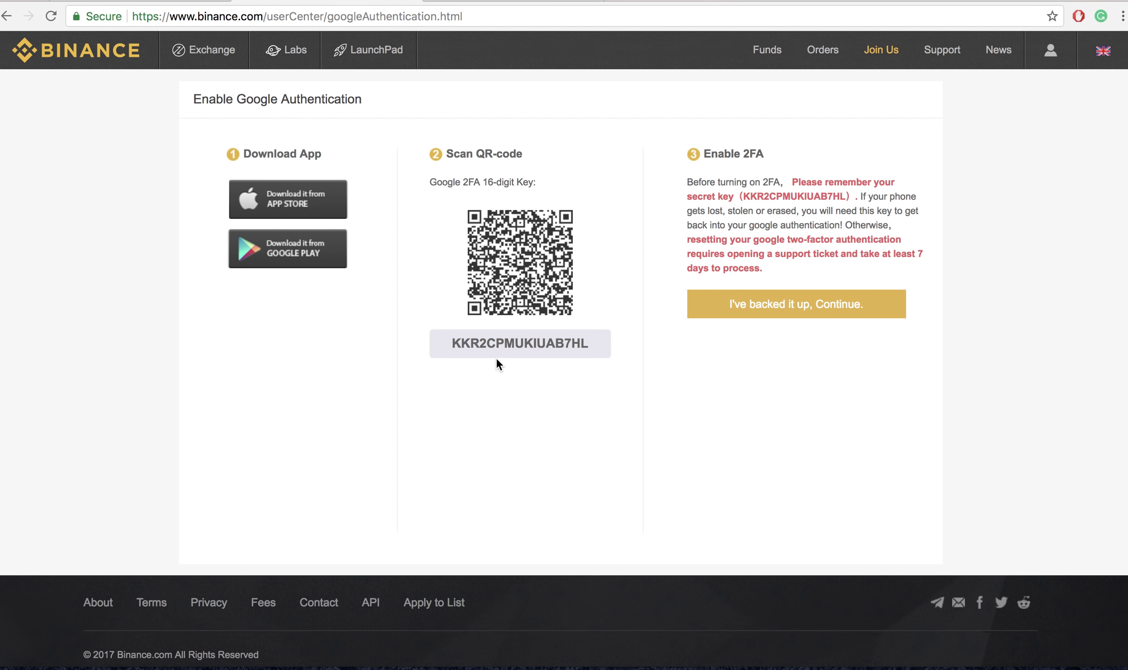
Step: Copy the Google 2FA 16-digit key and paste it into the key field of the Enable Google Authentication form
double_click(496, 341)
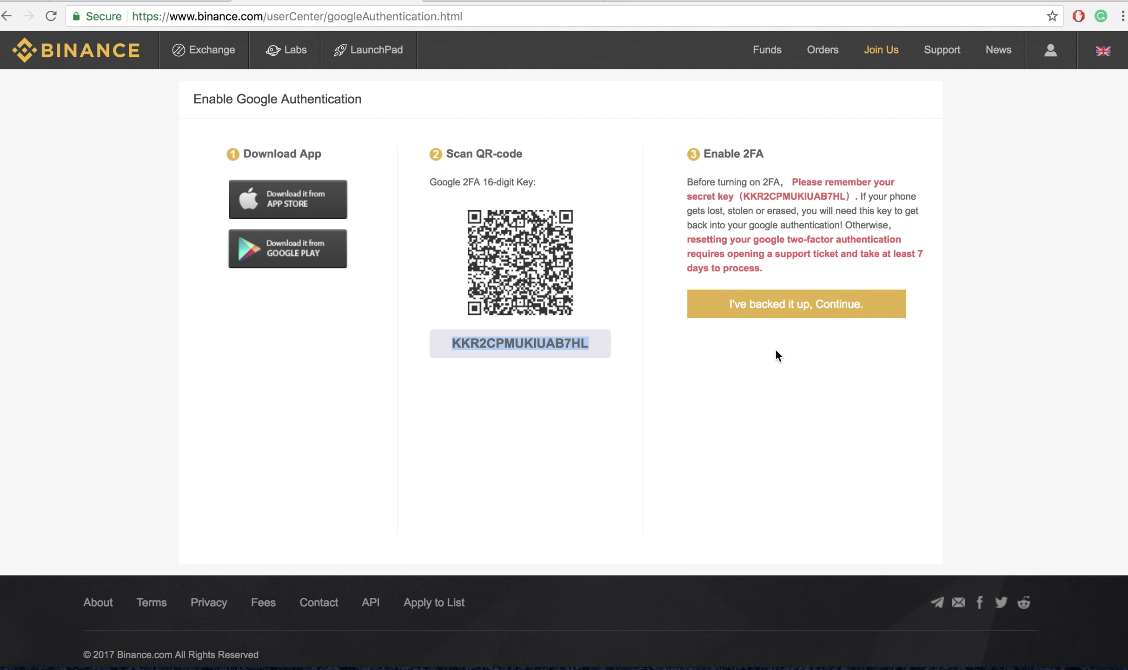
click(778, 314)
click(526, 355)
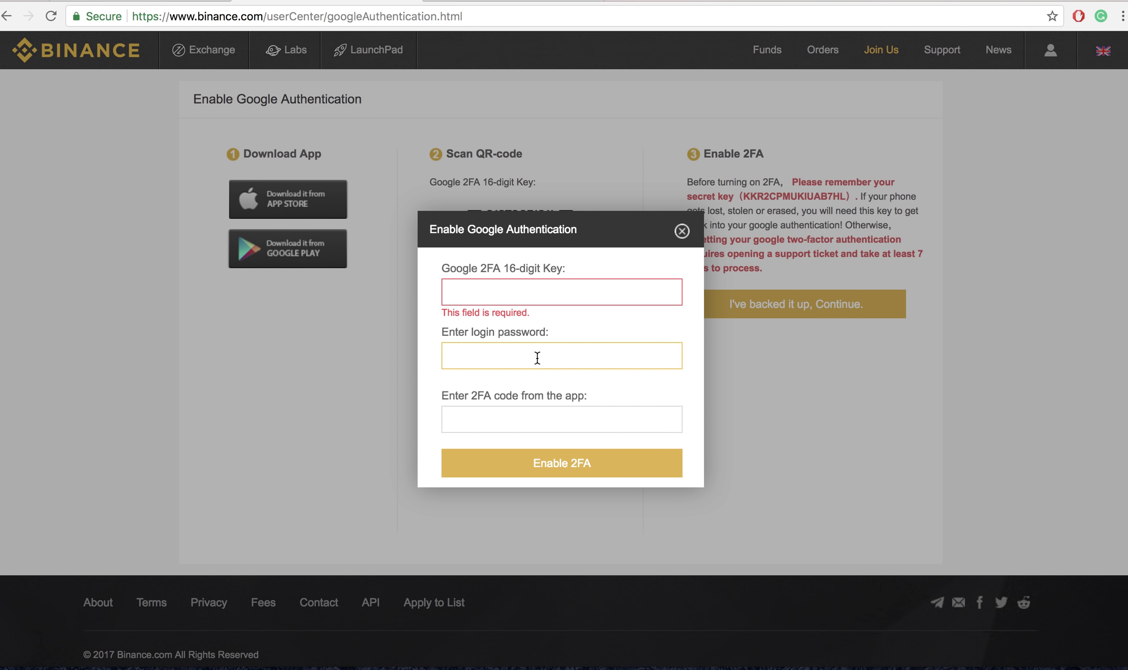
click(502, 288)
key(ctrl+v)
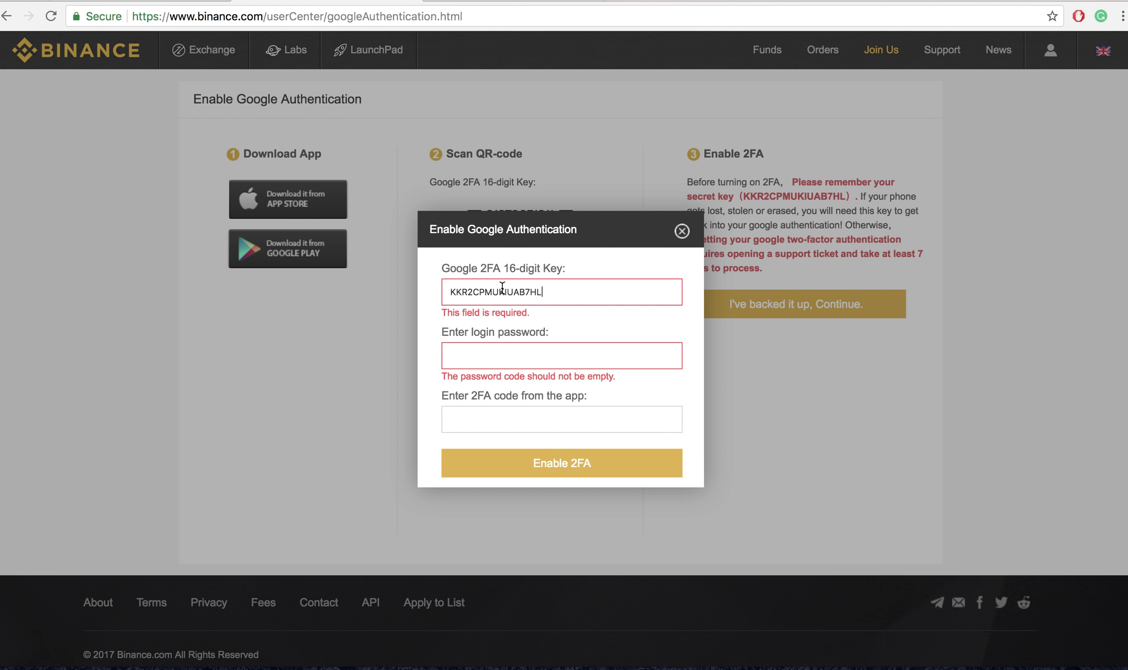
Step: Enter the login password in the Enable Google Authentication form, clear it again and close the form without enabling 2FA
click(479, 358)
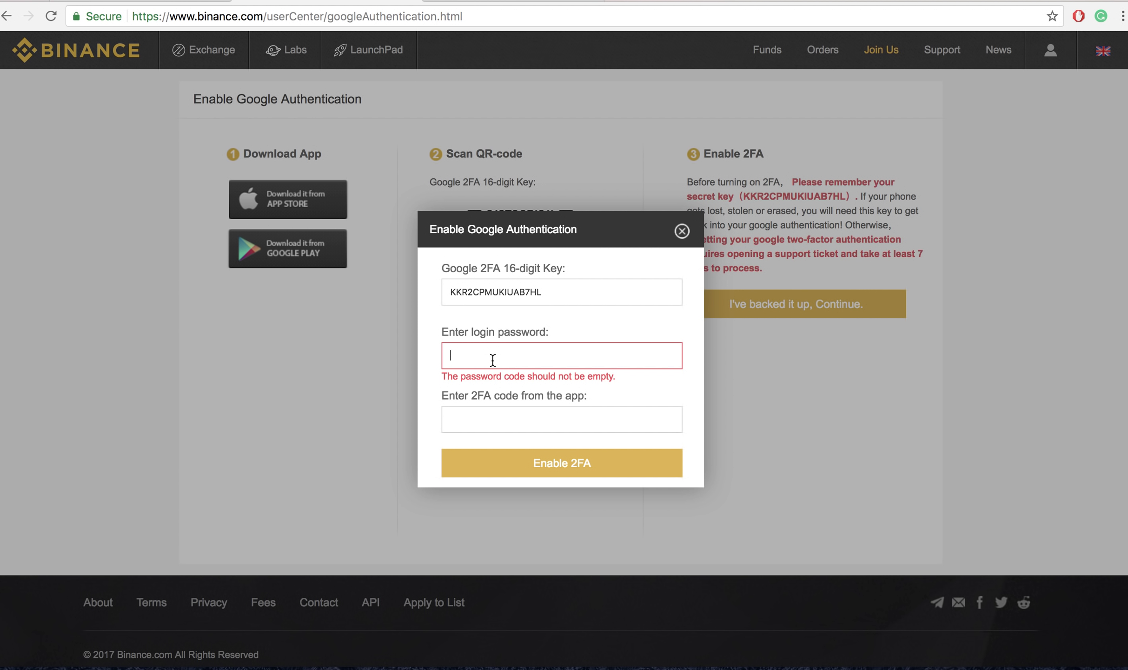
text(••••••)
click(487, 427)
click(488, 358)
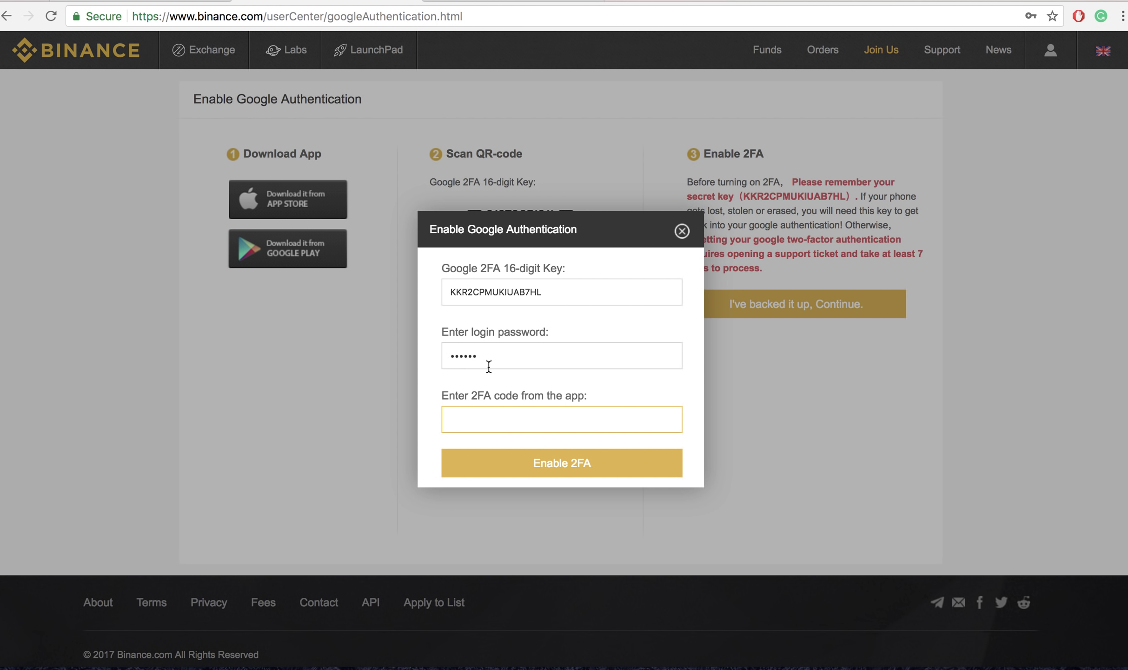
drag(490, 357, 408, 356)
key(BackSpace)
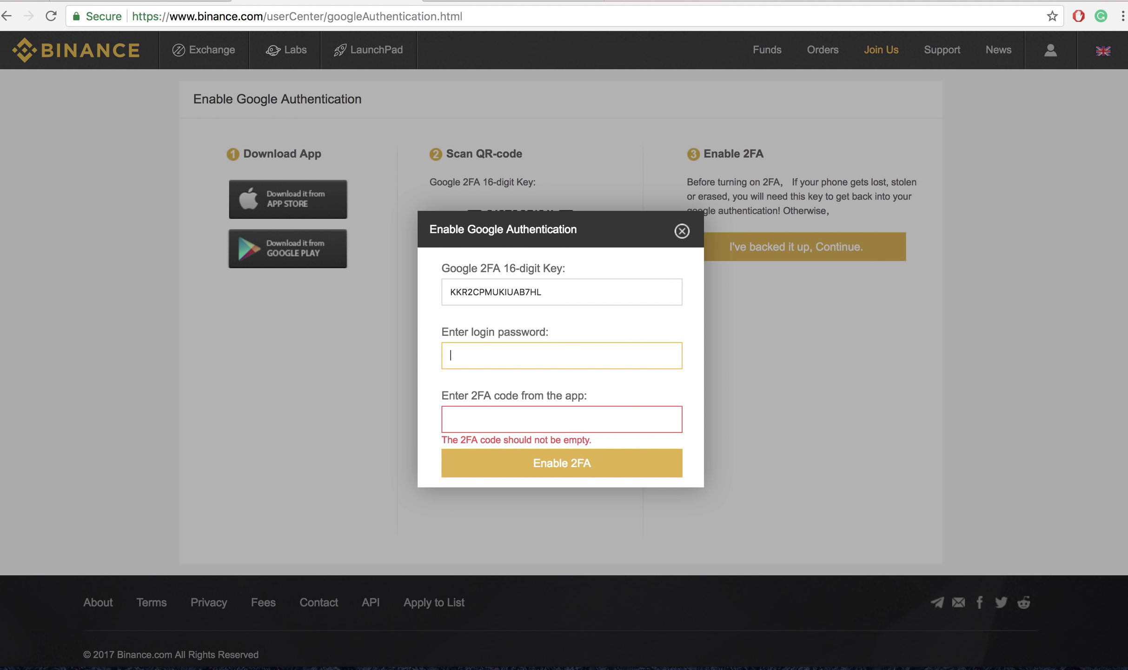
click(683, 230)
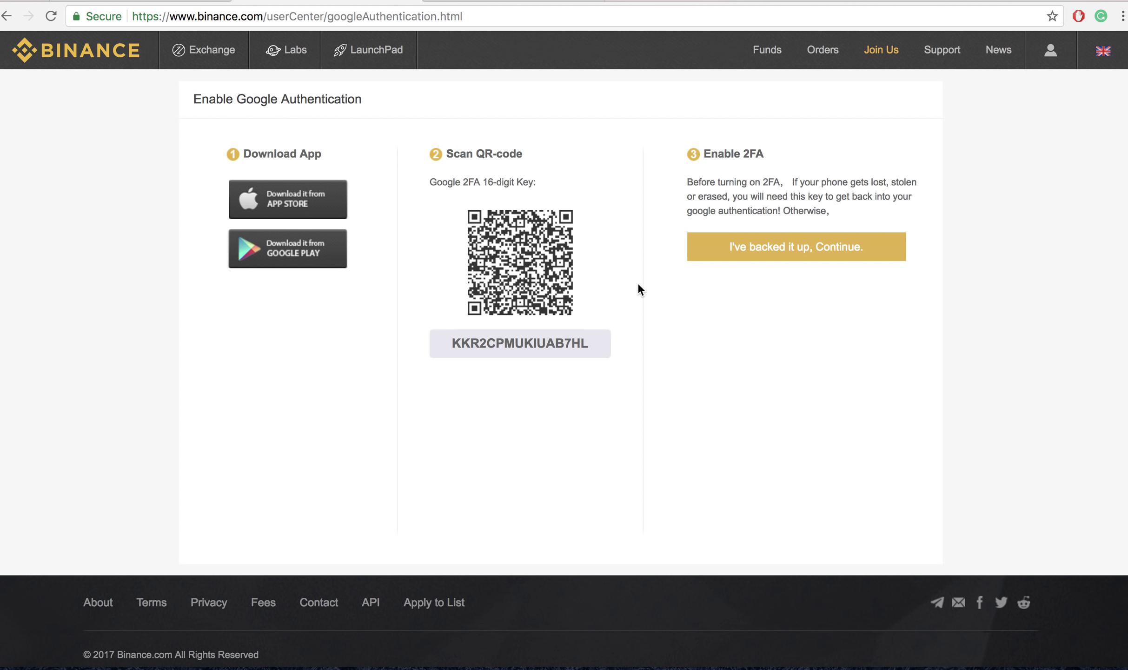
Step: Return to the Deposits & Withdrawals page, start an AppCoins (APPC) withdrawal and dismiss the 2FA method choice
mouse_move(828, 66)
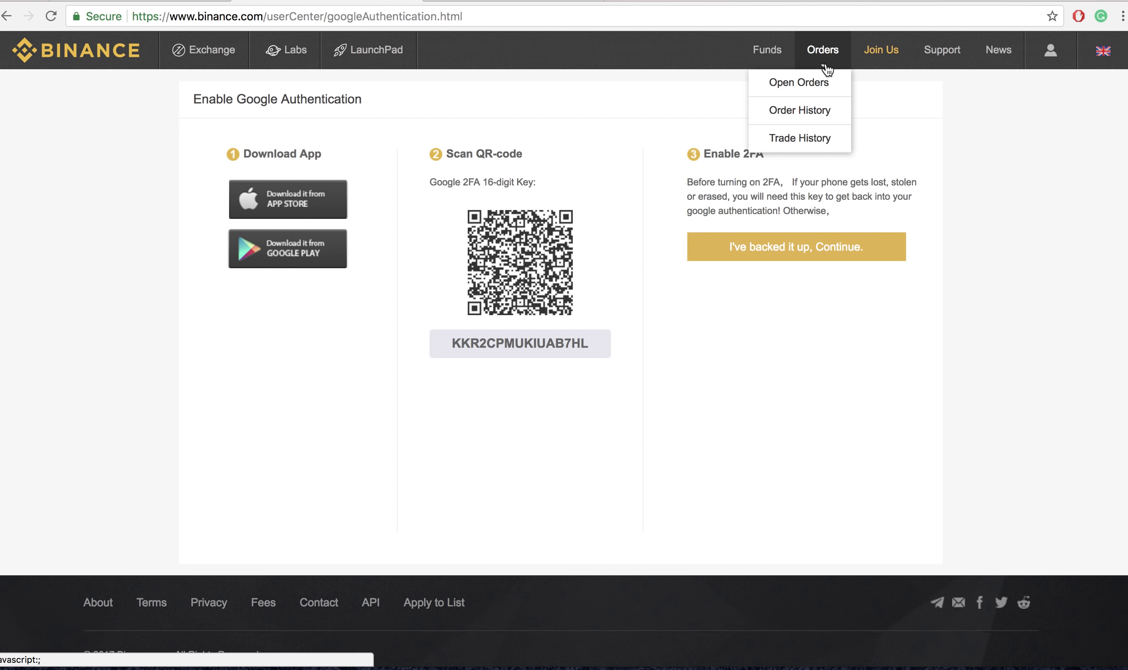
mouse_move(774, 64)
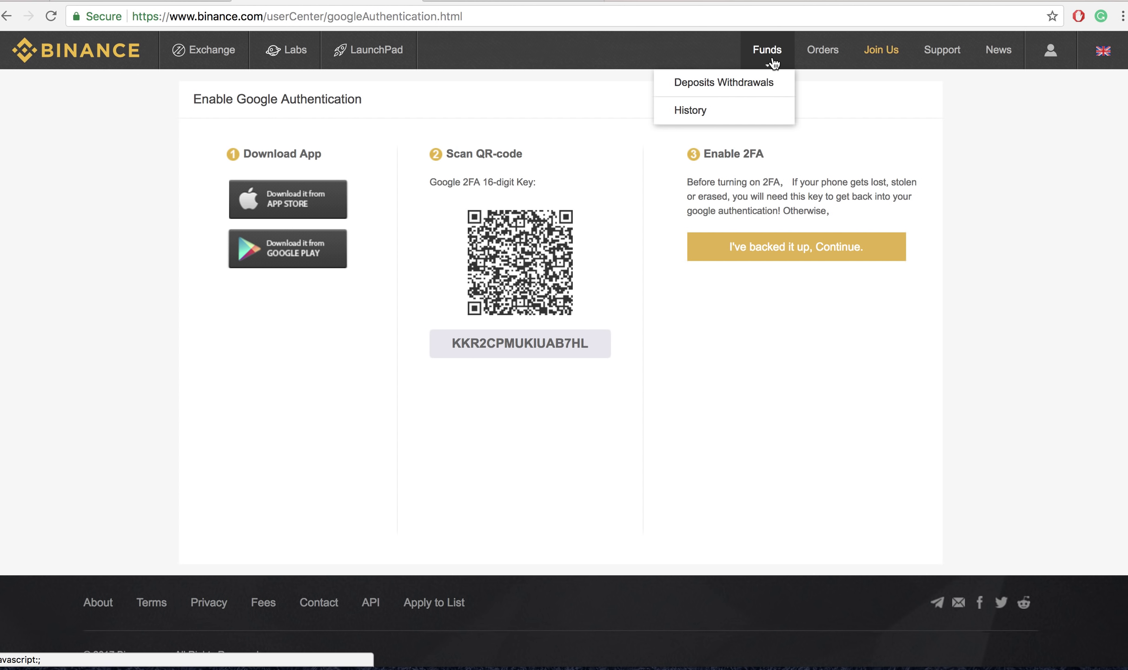
click(707, 83)
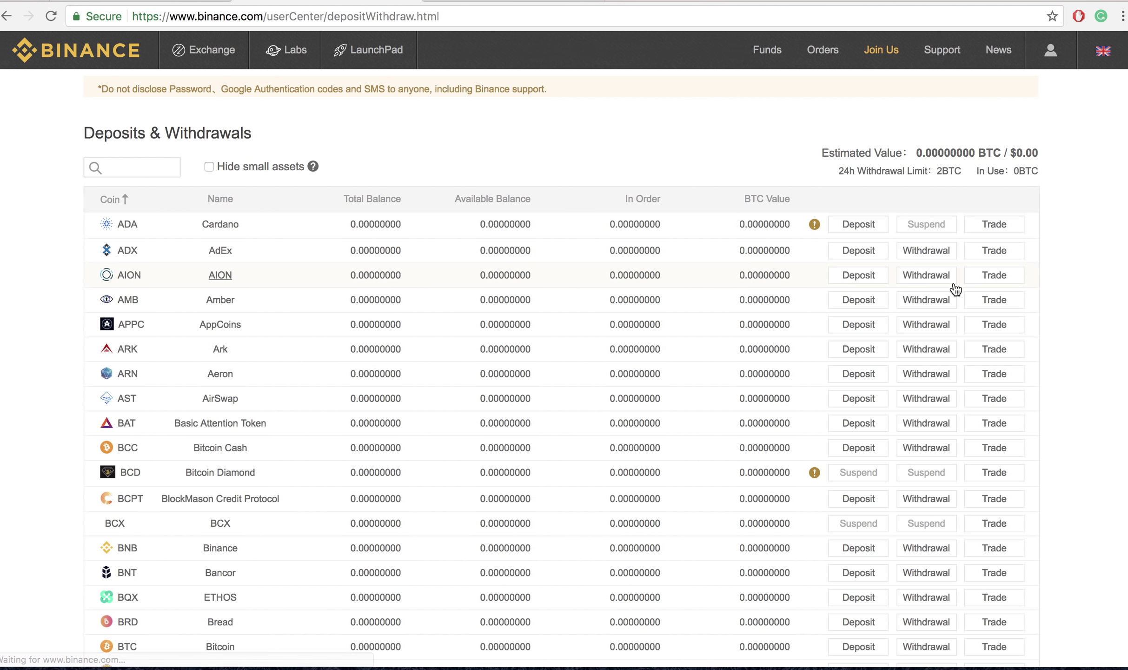
click(913, 324)
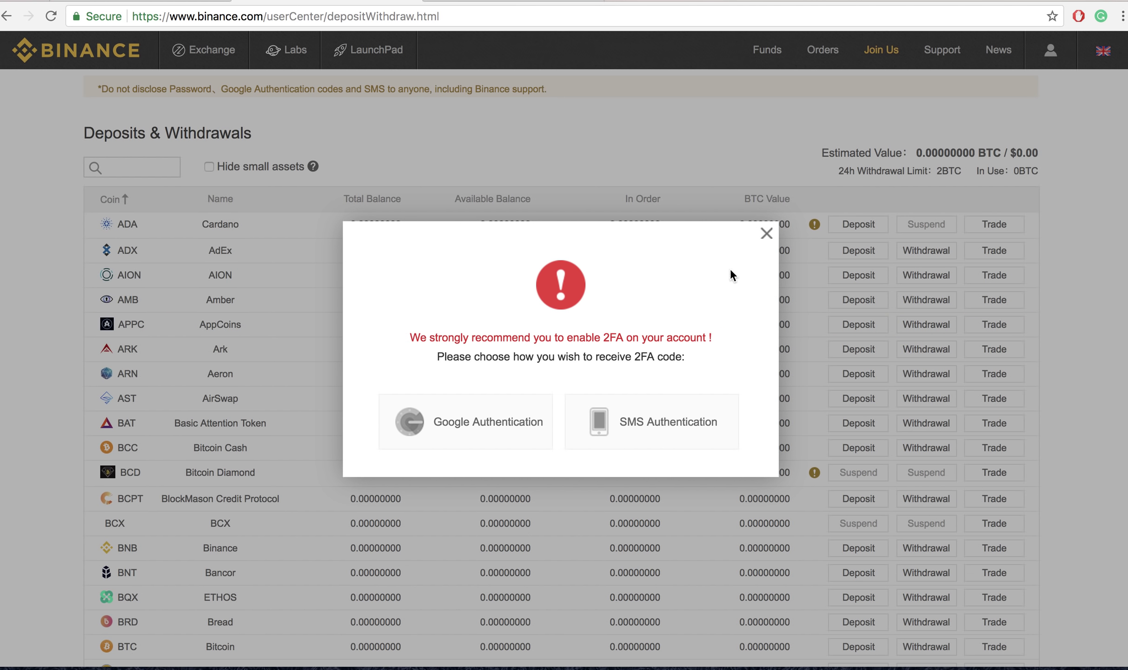
click(766, 232)
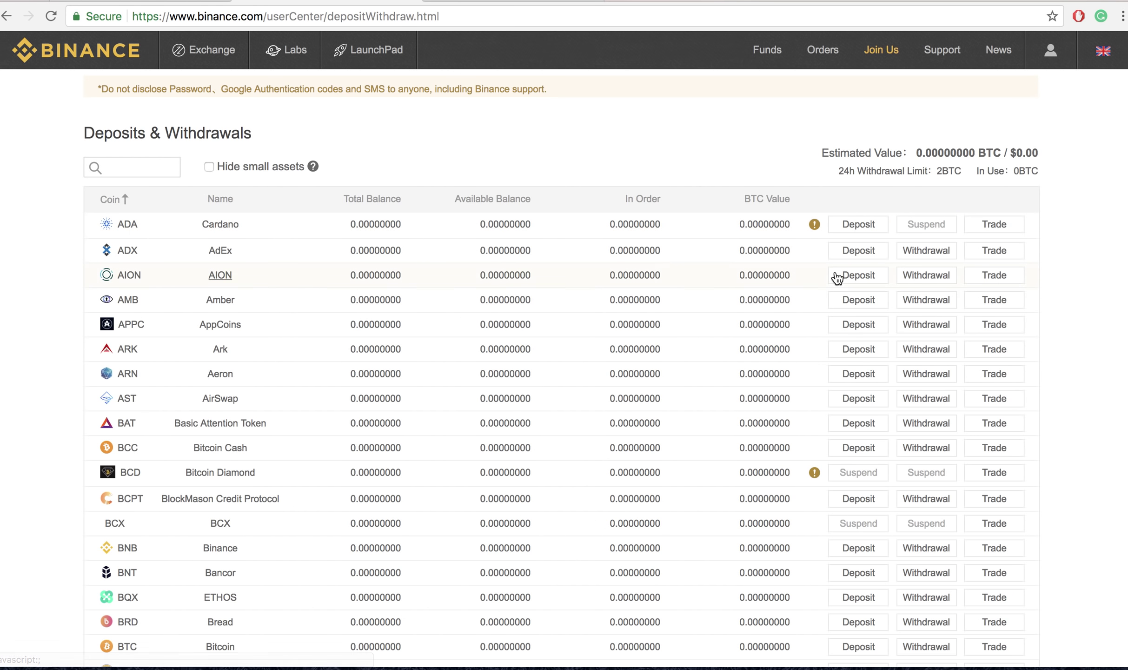
Step: View the deposit address for Ark (ARK) and the 2FA method choice for an Ark withdrawal, and dismiss that choice
click(865, 351)
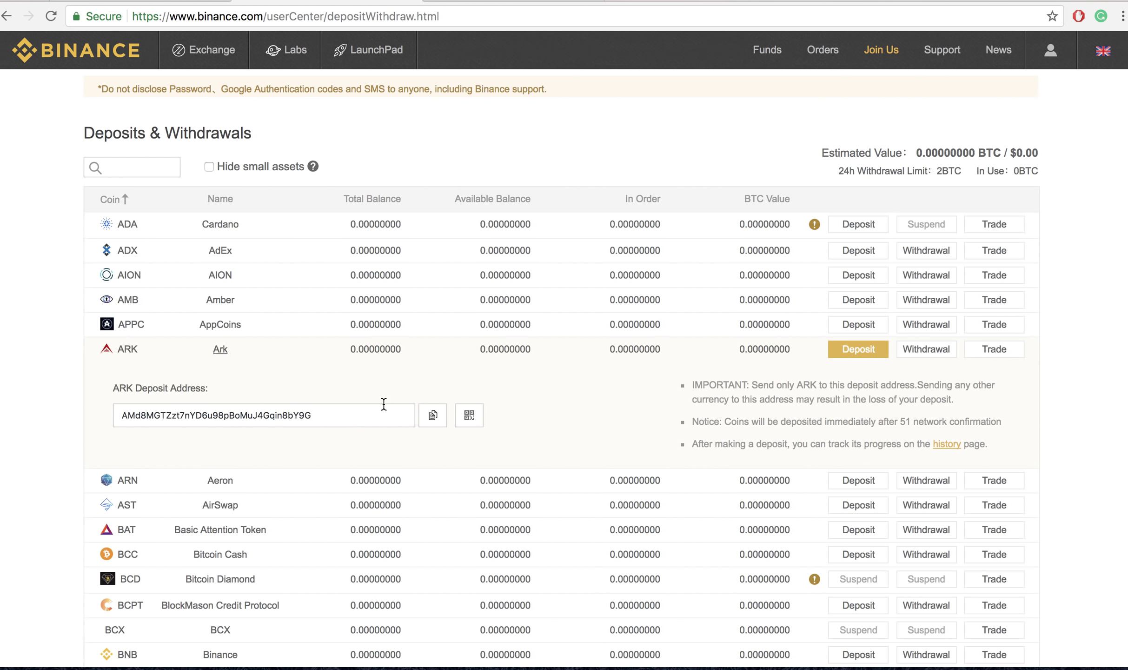
click(372, 413)
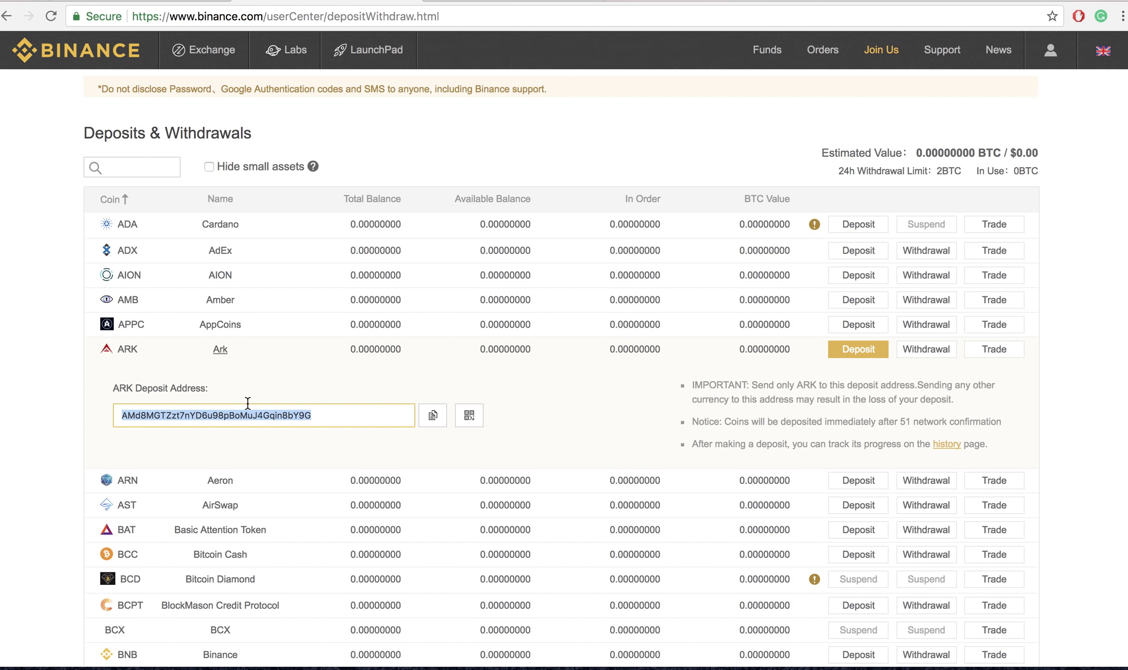
click(356, 383)
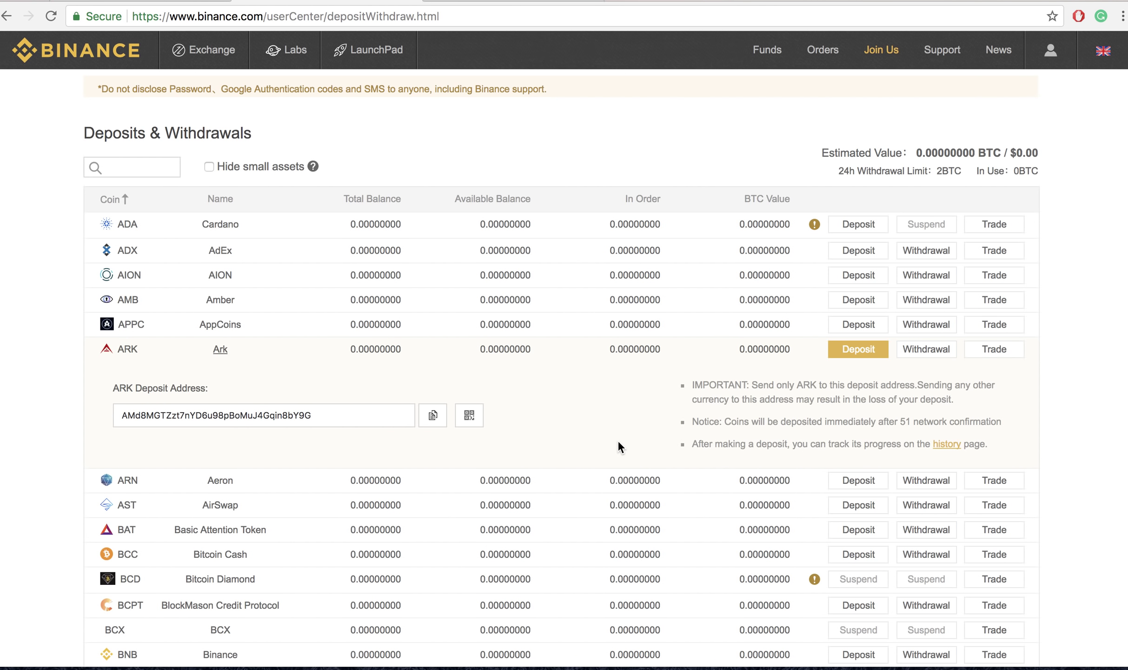
click(927, 352)
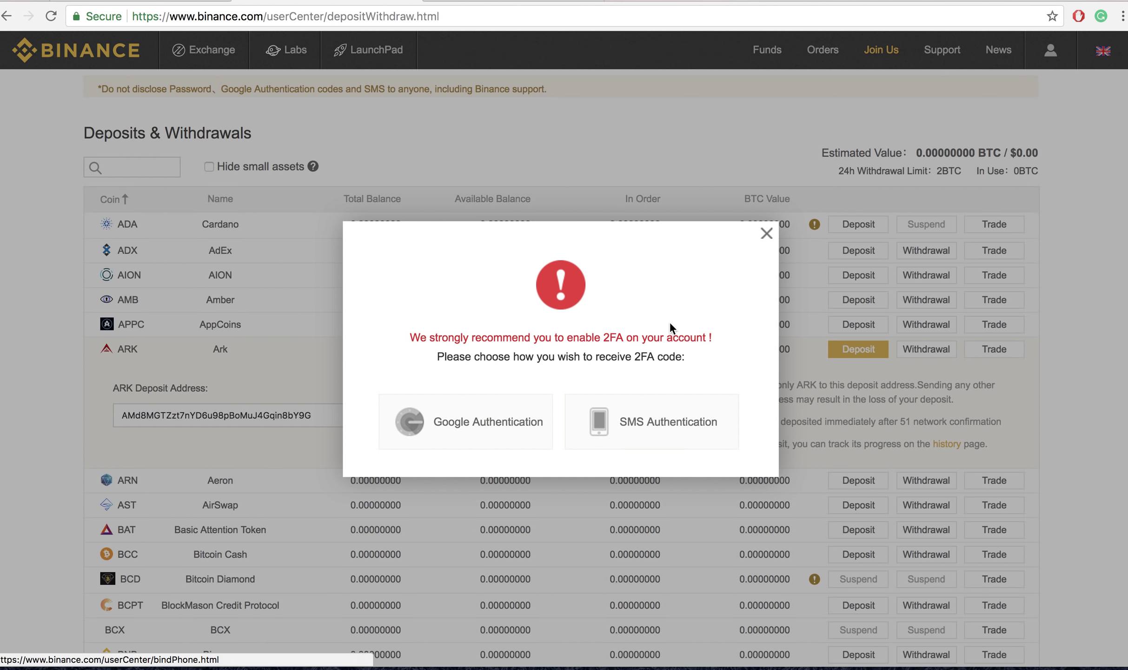
click(766, 233)
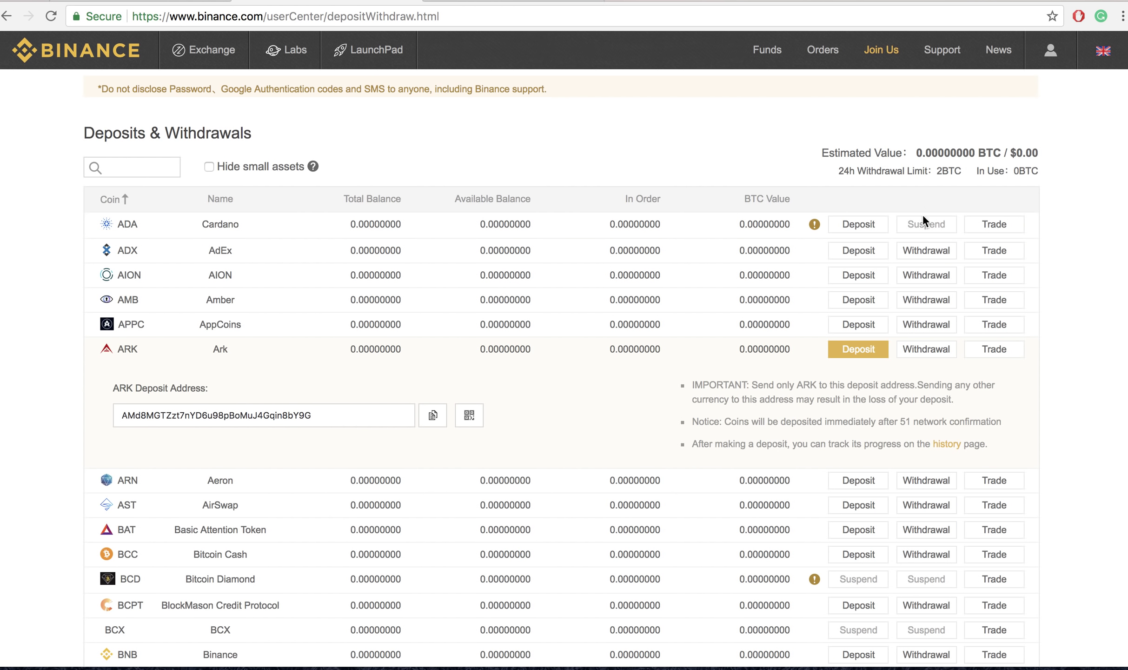
Step: View the account's open orders, order history and trade history
mouse_move(826, 58)
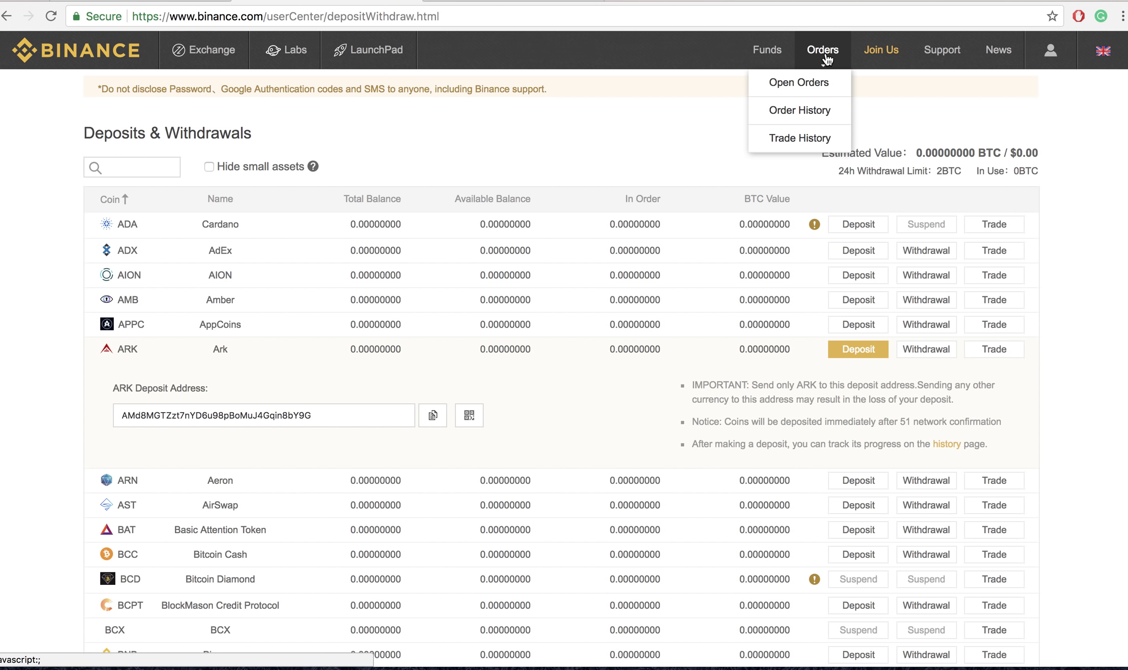
click(814, 82)
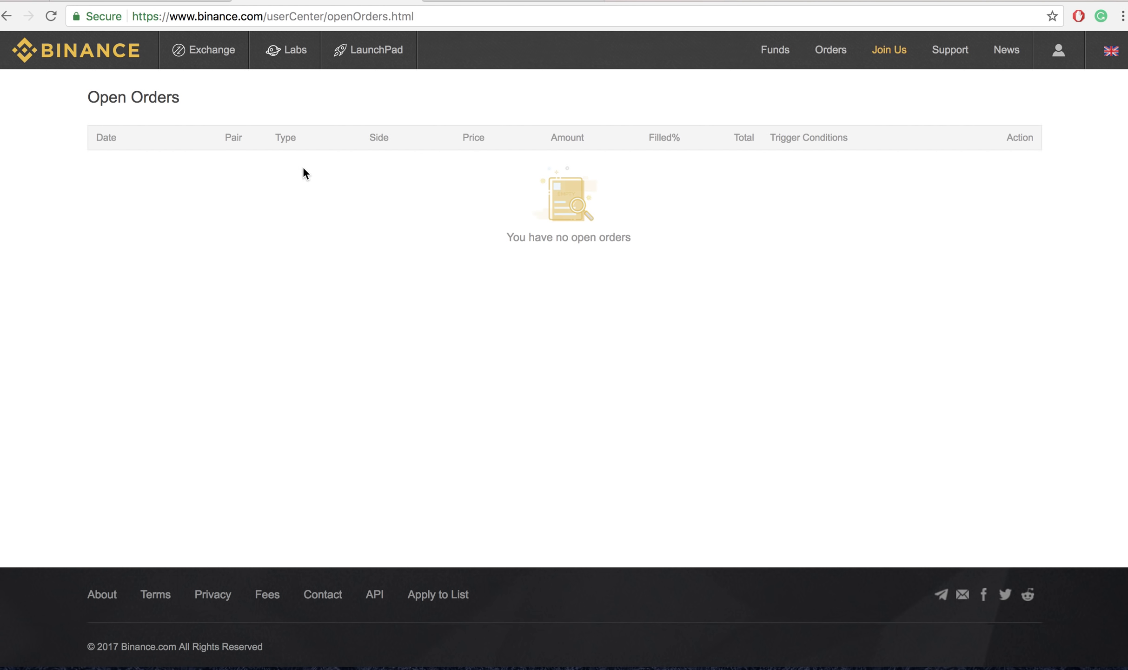
mouse_move(843, 57)
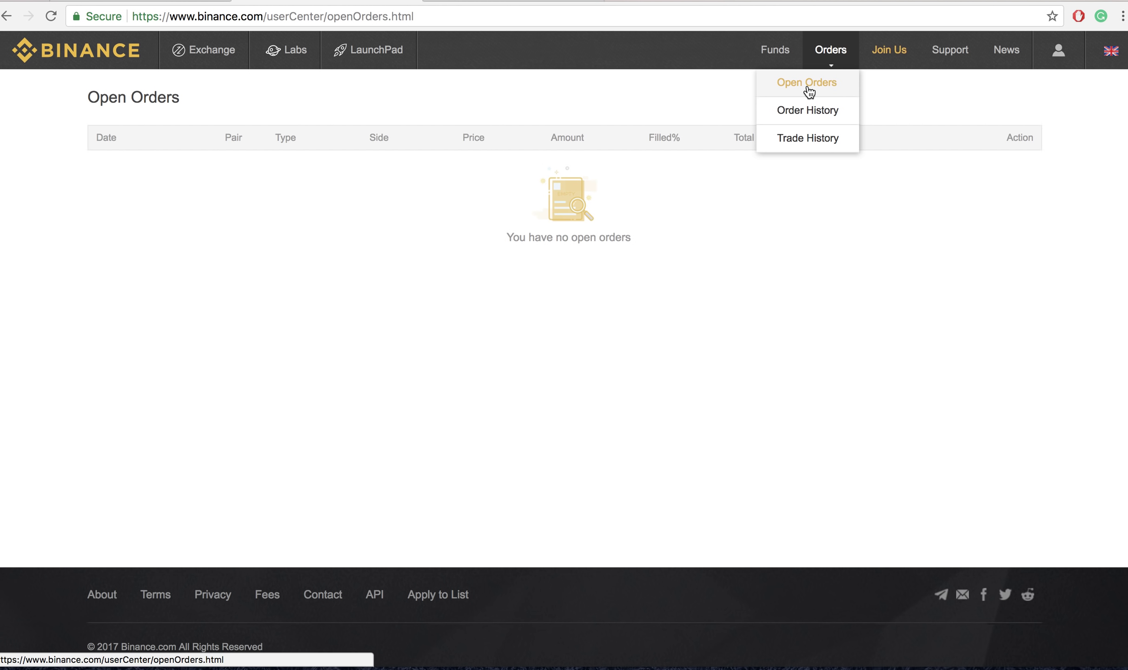
click(829, 119)
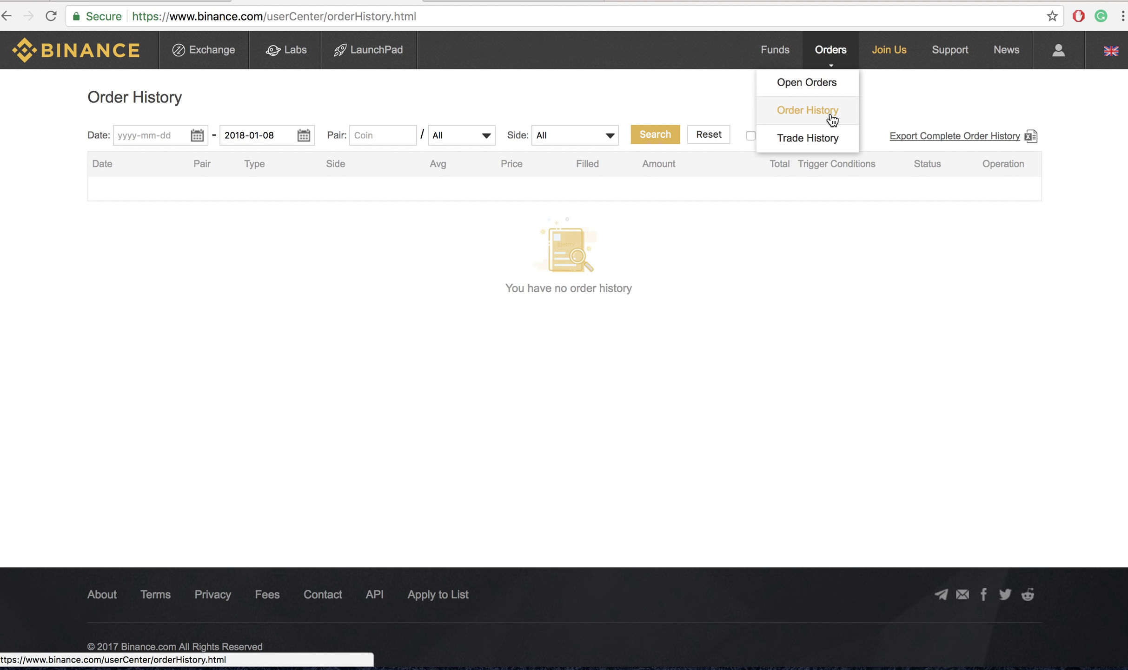
click(833, 145)
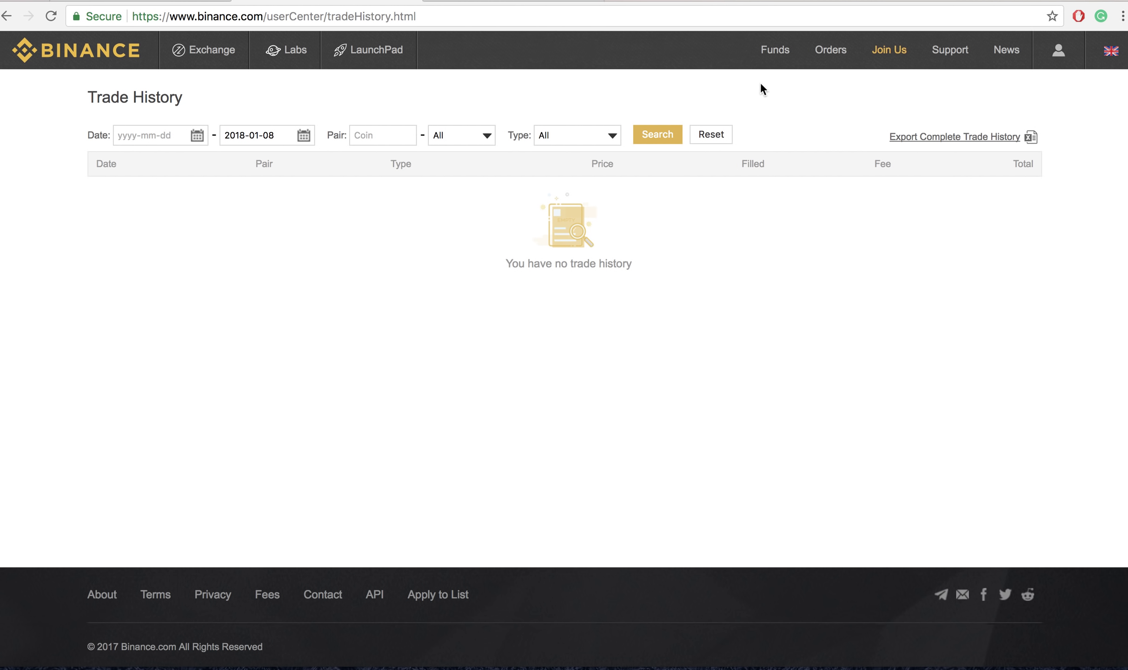
Step: Open the deposit and withdrawal history of the account's funds
mouse_move(751, 84)
click(732, 113)
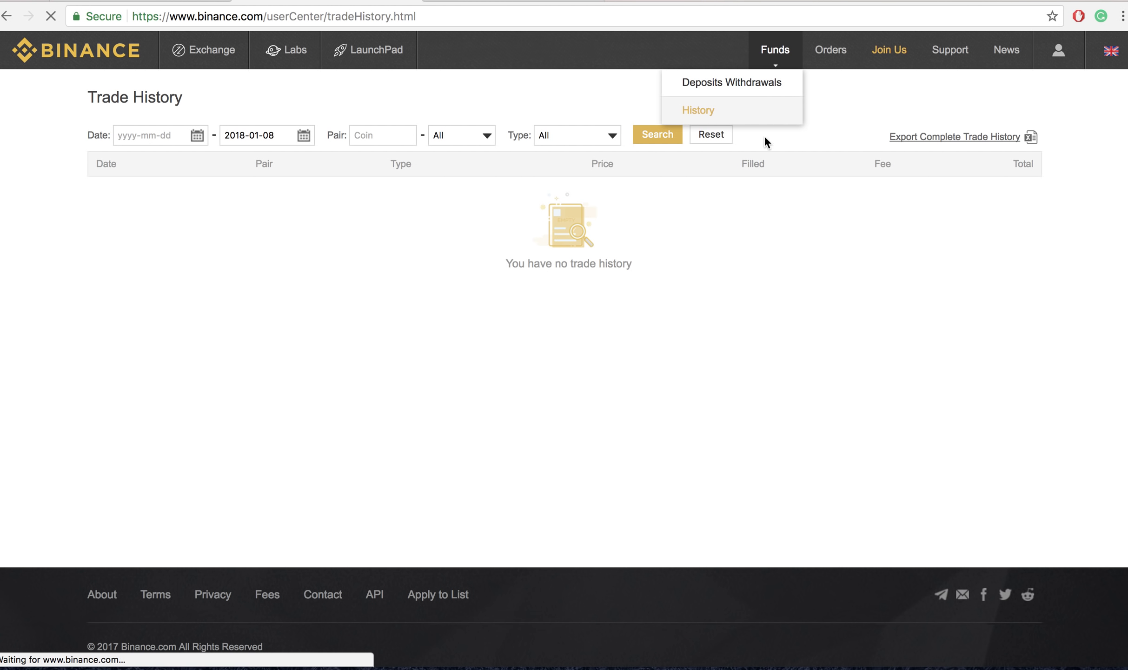